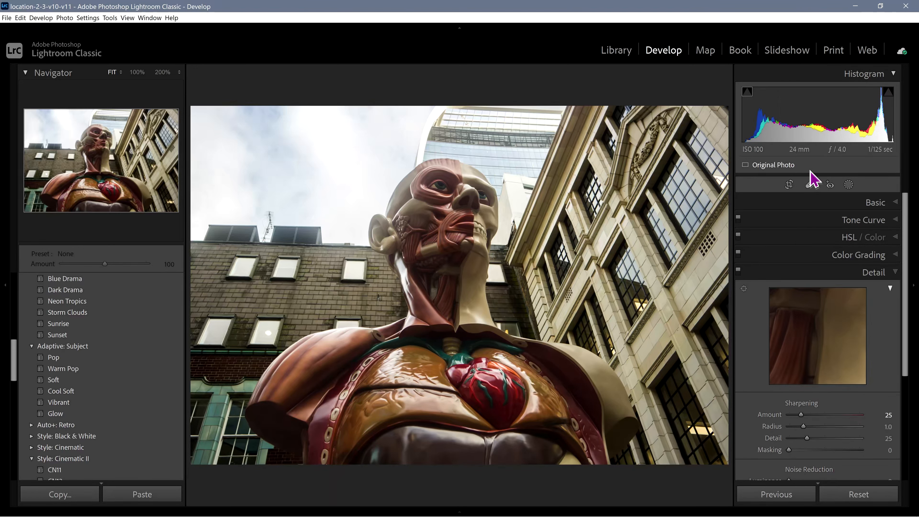
Open the existing subject mask and set its Highlights to -4
{"action": "left_click", "coordinate": [848, 185]}
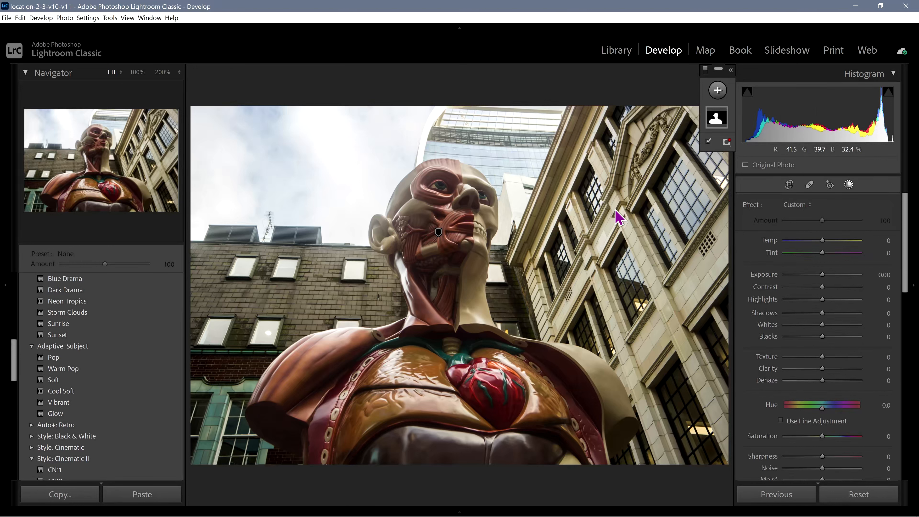
{"action": "mouse_move", "coordinate": [710, 120]}
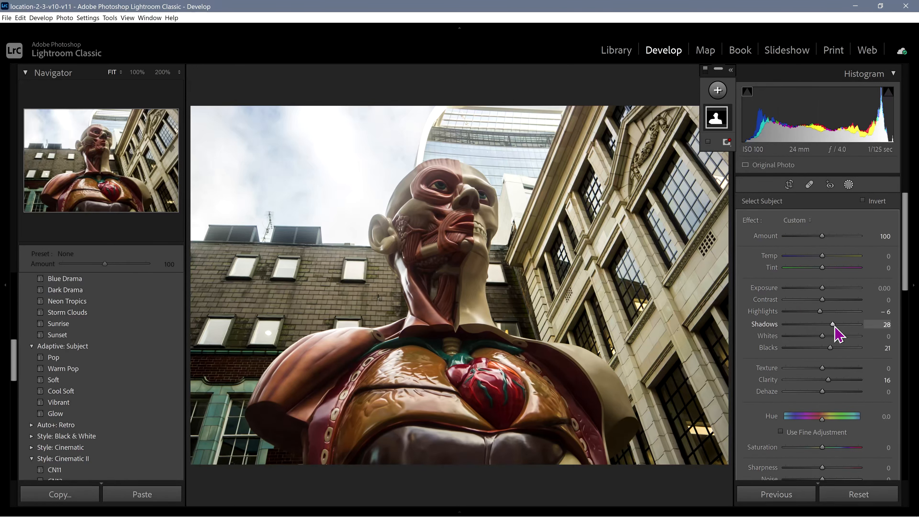
{"action": "mouse_move", "coordinate": [814, 313]}
{"action": "left_mouse_down"}
{"action": "mouse_move", "coordinate": [855, 312]}
{"action": "mouse_move", "coordinate": [811, 314]}
{"action": "mouse_move", "coordinate": [821, 312]}
{"action": "left_mouse_up"}
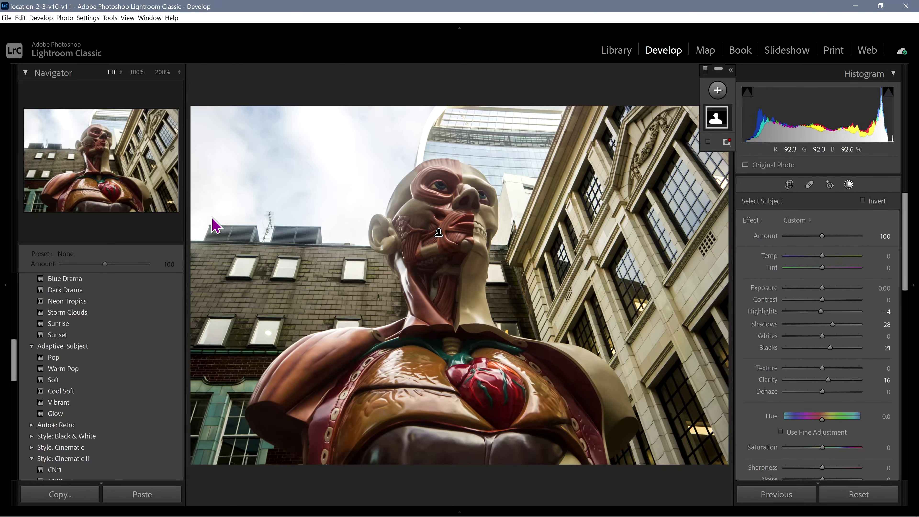
{"action": "left_click", "coordinate": [716, 119]}
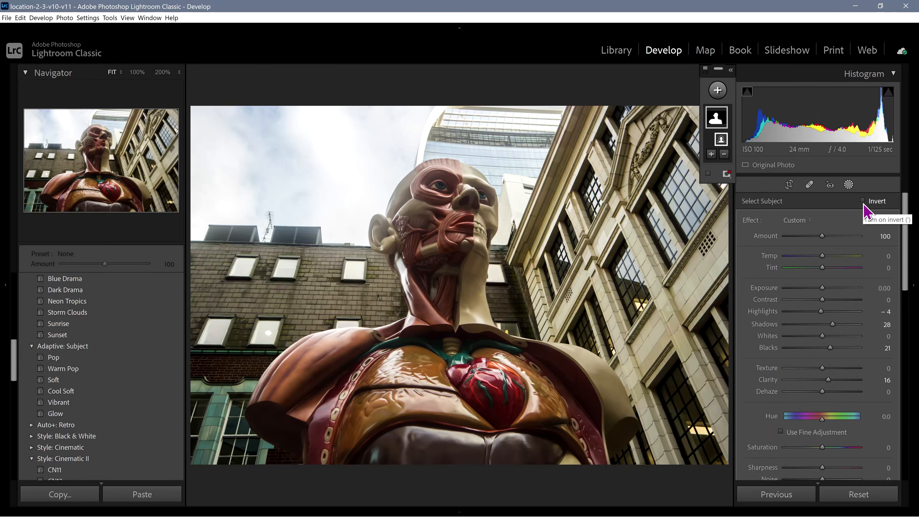
{"action": "mouse_move", "coordinate": [719, 127]}
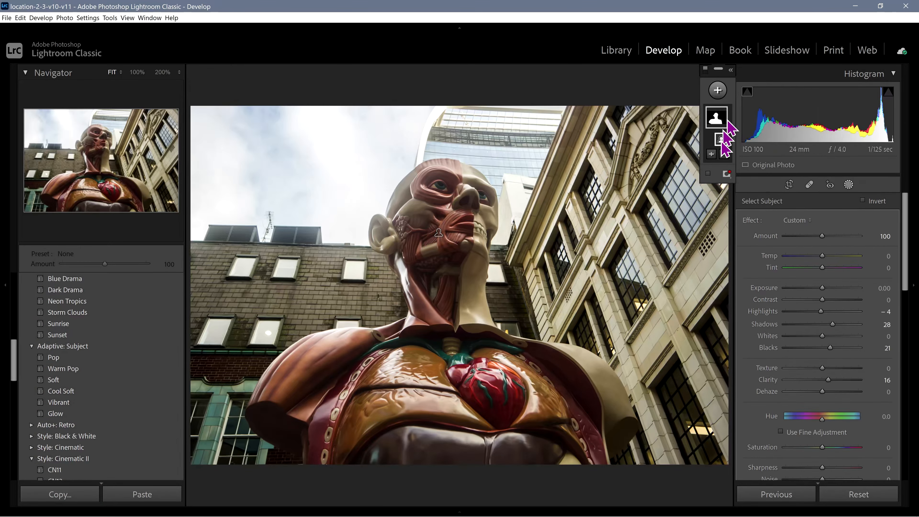
Try the Lift Shadows and Strong S Curve presets, varying the Strong S Curve amount between 0 and 99
{"action": "scroll", "coordinate": [123, 293], "scroll_direction": "up", "scroll_amount": 5}
{"action": "scroll", "coordinate": [124, 311], "scroll_direction": "down", "scroll_amount": 5}
{"action": "scroll", "coordinate": [123, 348], "scroll_direction": "down", "scroll_amount": 10}
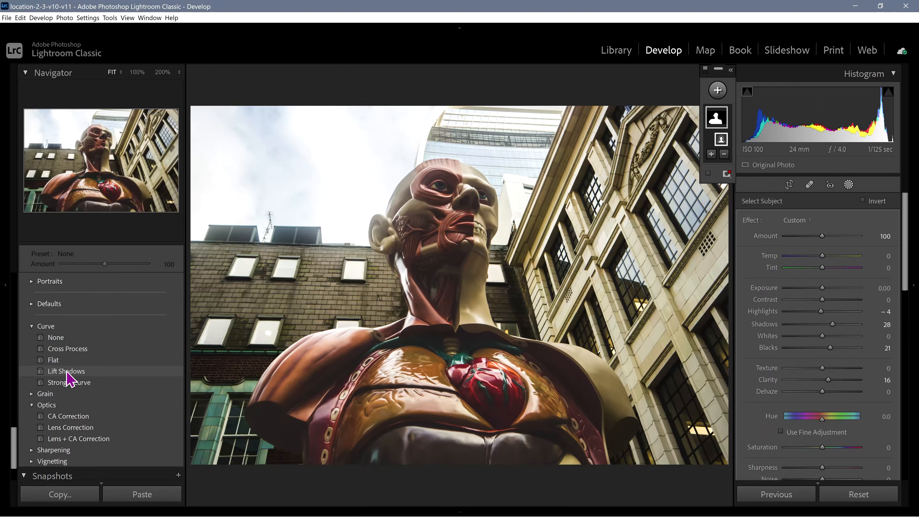
{"action": "left_click", "coordinate": [67, 373]}
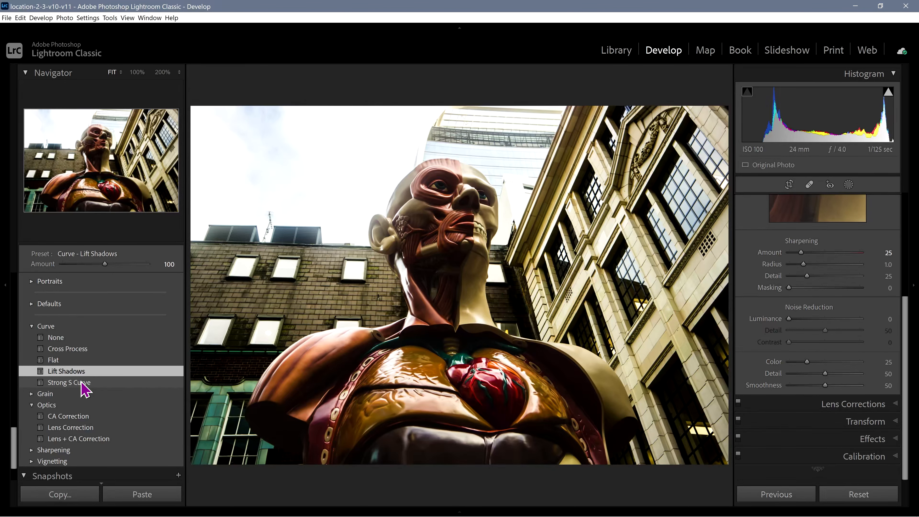
{"action": "left_click", "coordinate": [82, 383]}
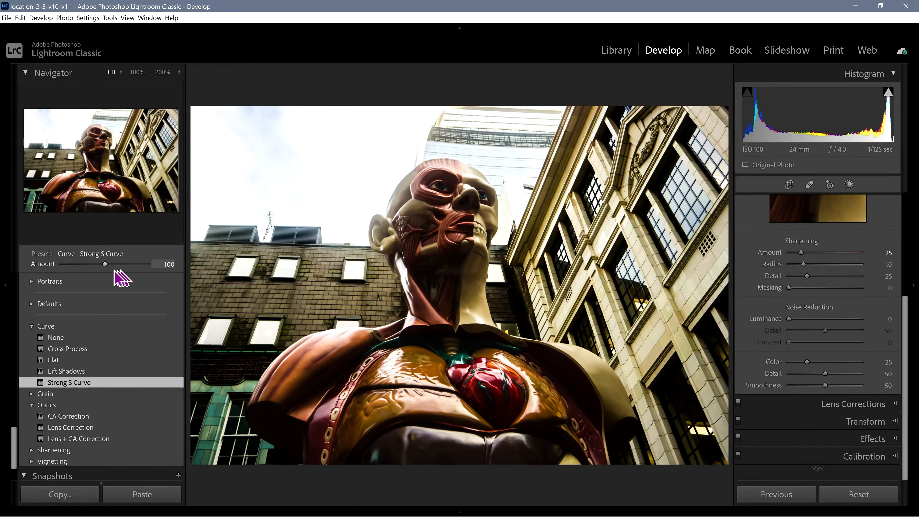
{"action": "left_click_drag", "start_coordinate": [104, 264], "coordinate": [54, 266]}
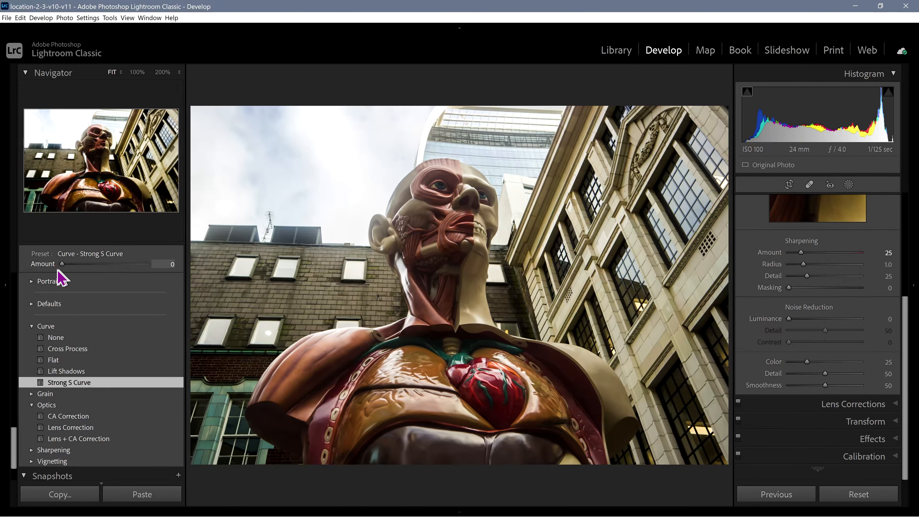
{"action": "left_click_drag", "start_coordinate": [56, 270], "coordinate": [104, 278]}
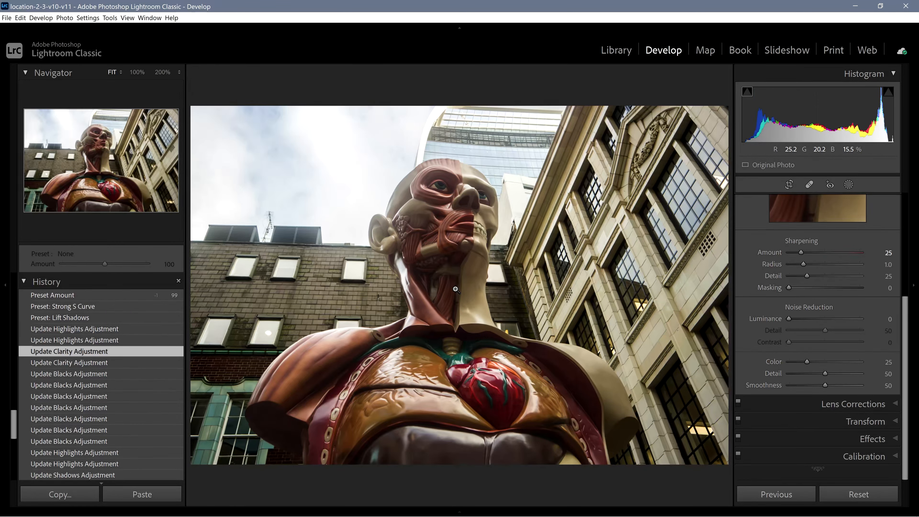
Apply the Blue Drama preset from Adaptive: Sky and set its amount to 113
{"action": "scroll", "coordinate": [134, 291], "scroll_direction": "up", "scroll_amount": 15}
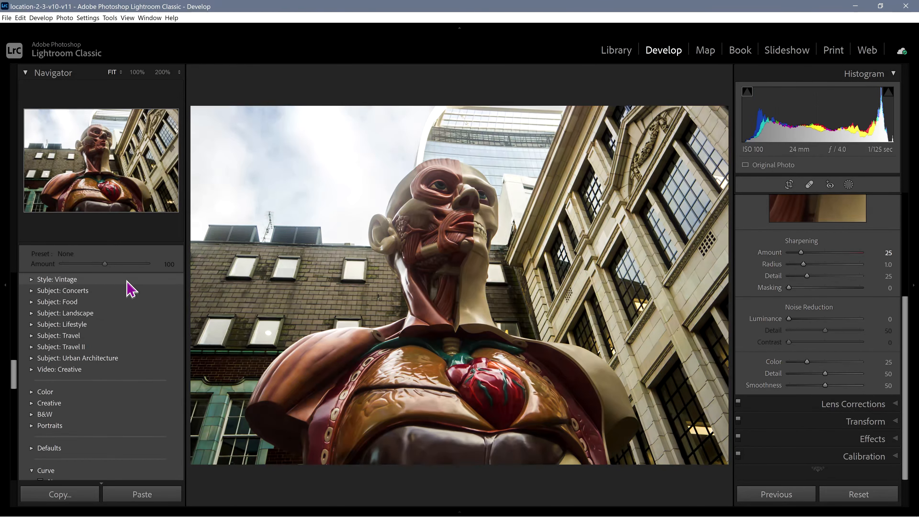
{"action": "scroll", "coordinate": [124, 301], "scroll_direction": "up", "scroll_amount": 10}
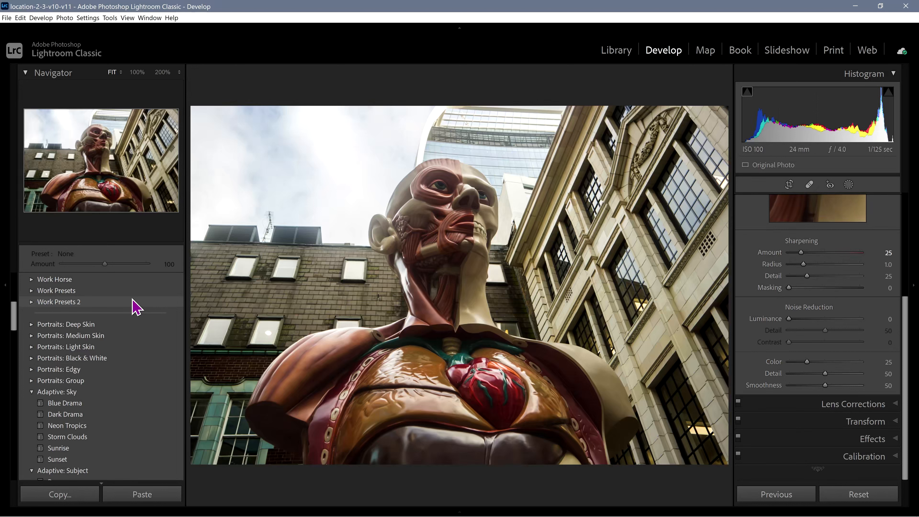
{"action": "scroll", "coordinate": [137, 311], "scroll_direction": "down", "scroll_amount": 5}
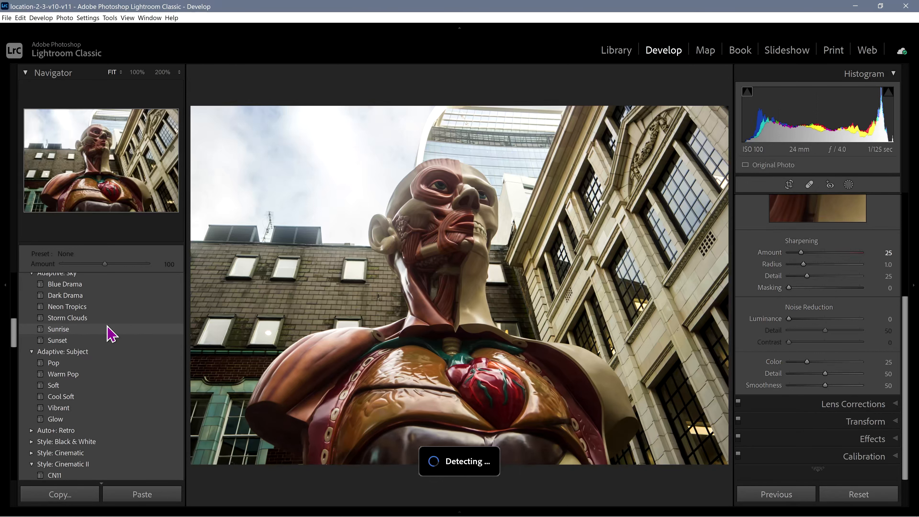
{"action": "scroll", "coordinate": [108, 333], "scroll_direction": "up", "scroll_amount": 6}
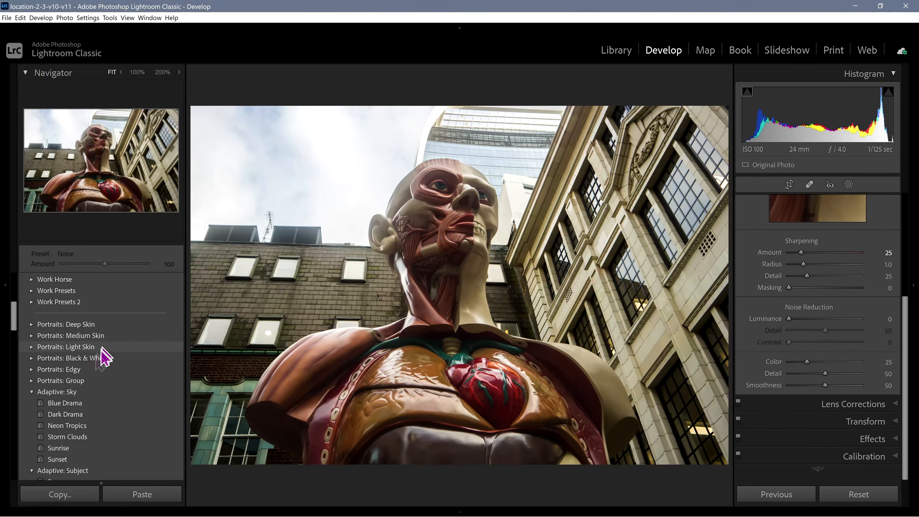
{"action": "scroll", "coordinate": [103, 353], "scroll_direction": "down", "scroll_amount": 3}
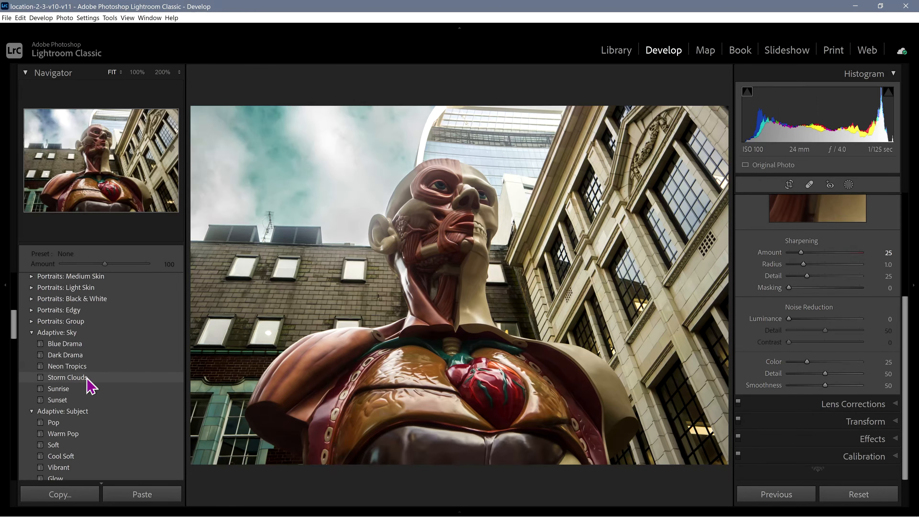
{"action": "left_click", "coordinate": [94, 348]}
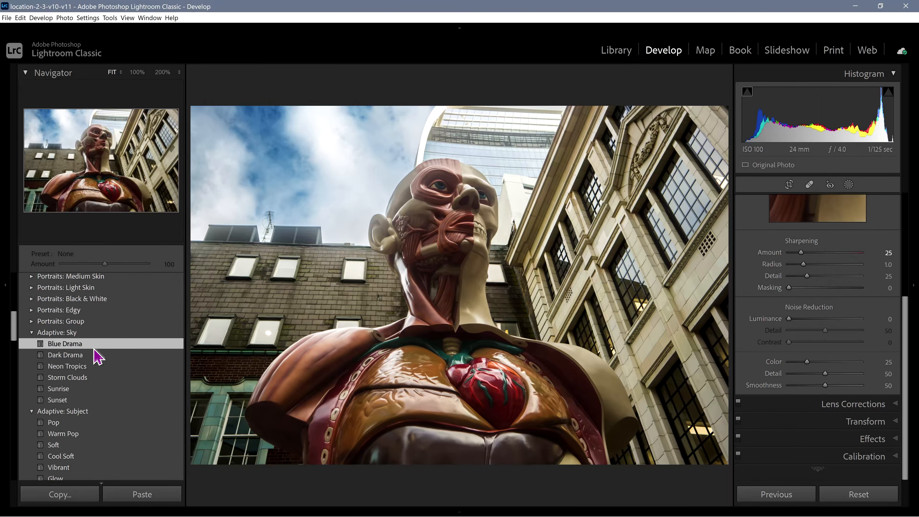
{"action": "mouse_move", "coordinate": [102, 265]}
{"action": "left_mouse_down"}
{"action": "mouse_move", "coordinate": [71, 267]}
{"action": "mouse_move", "coordinate": [131, 270]}
{"action": "mouse_move", "coordinate": [86, 271]}
{"action": "mouse_move", "coordinate": [101, 263]}
{"action": "mouse_move", "coordinate": [94, 268]}
{"action": "left_mouse_up"}
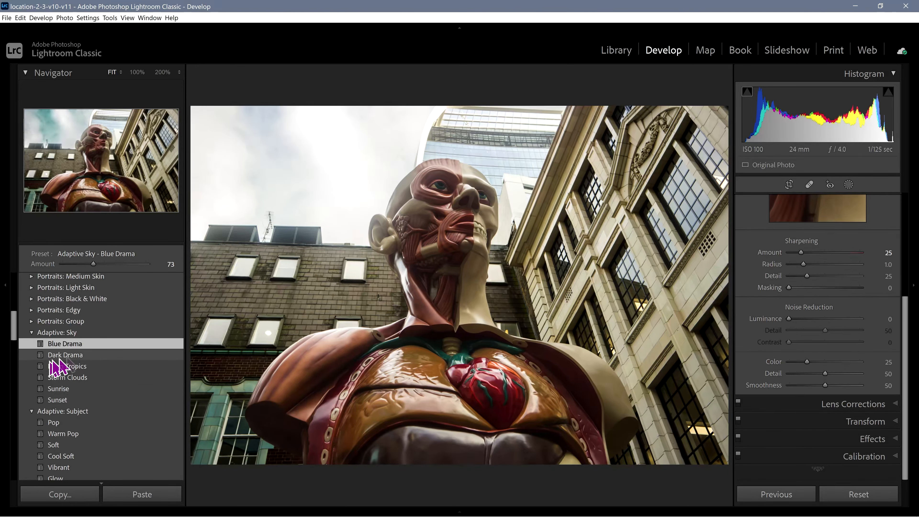
{"action": "scroll", "coordinate": [70, 389], "scroll_direction": "down", "scroll_amount": 3}
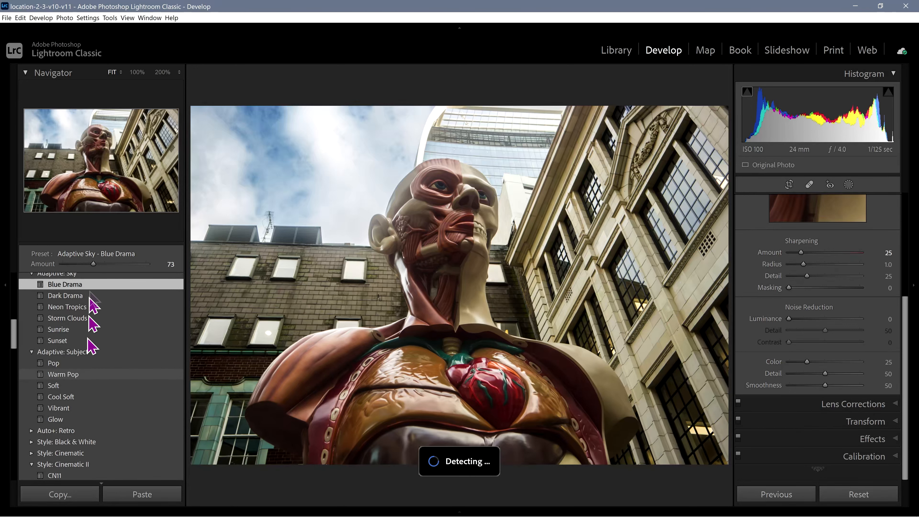
{"action": "left_click_drag", "start_coordinate": [96, 264], "coordinate": [112, 264]}
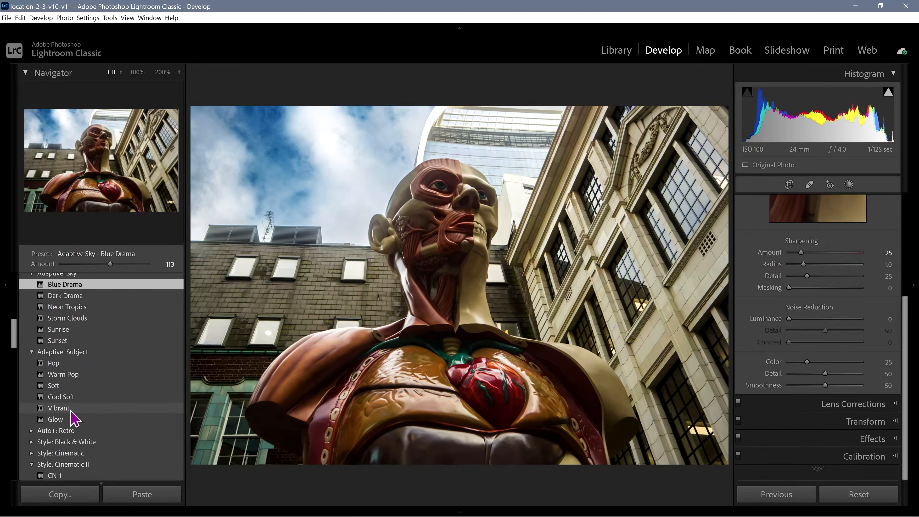
Apply the Vibrant preset from Adaptive: Subject and set its amount to 106
{"action": "left_click", "coordinate": [71, 412]}
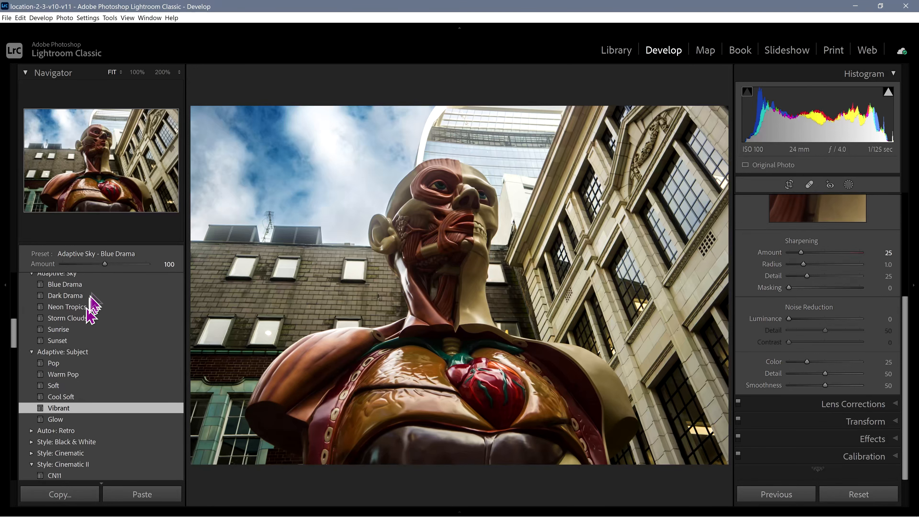
{"action": "mouse_move", "coordinate": [102, 268]}
{"action": "left_mouse_down"}
{"action": "mouse_move", "coordinate": [66, 270]}
{"action": "mouse_move", "coordinate": [105, 275]}
{"action": "left_mouse_up"}
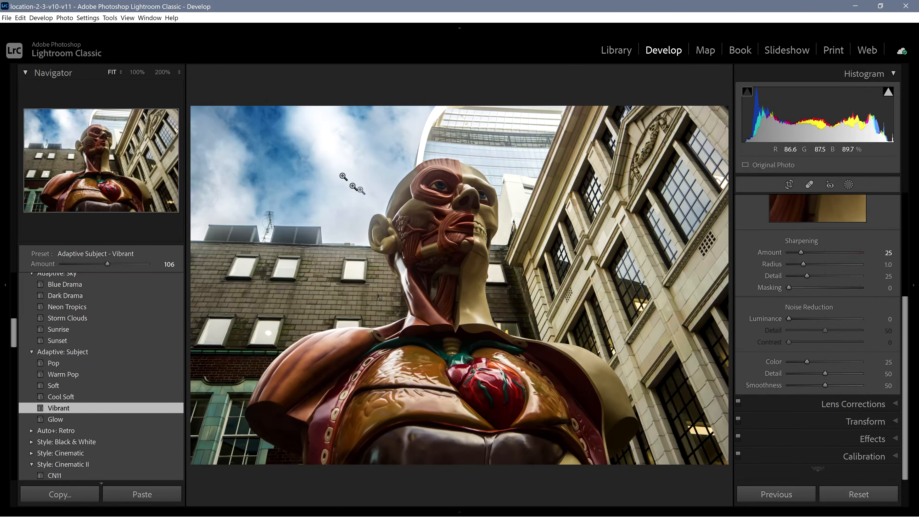
Send the photo to Color Efex Pro 5 for external editing
{"action": "right_click", "coordinate": [495, 245]}
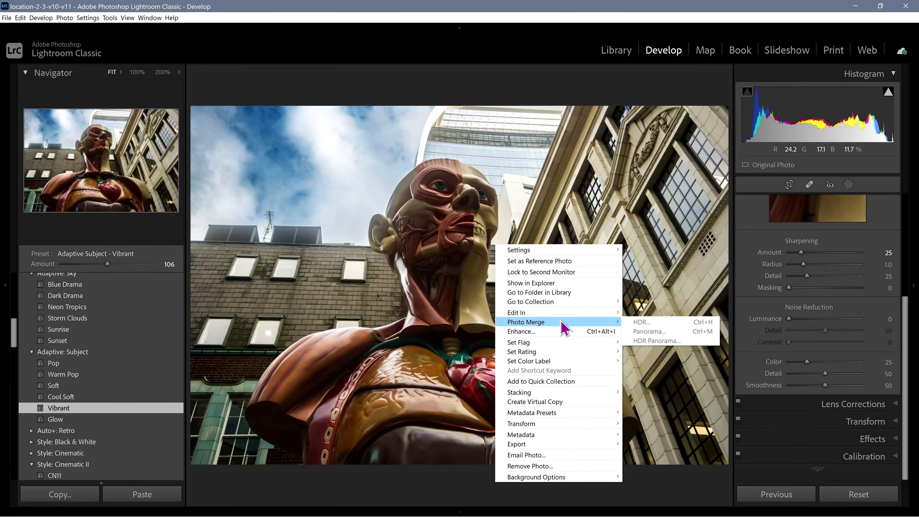
{"action": "mouse_move", "coordinate": [579, 316]}
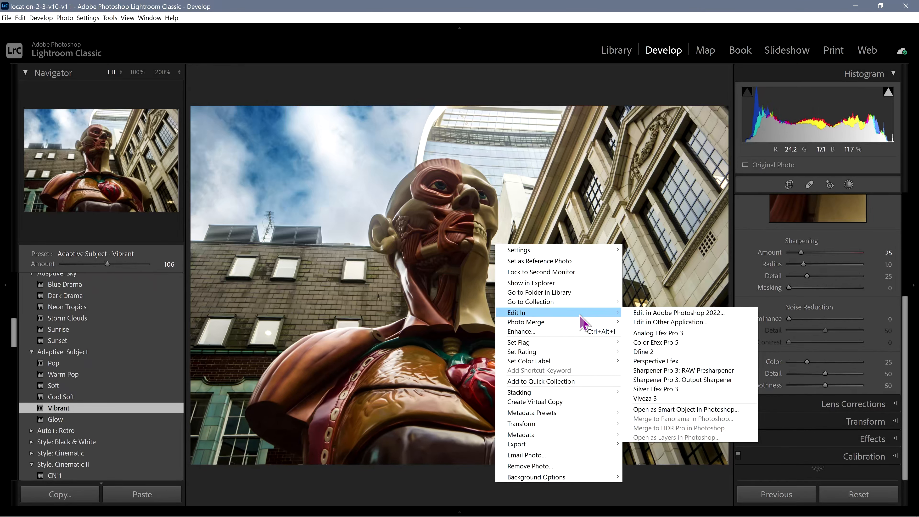
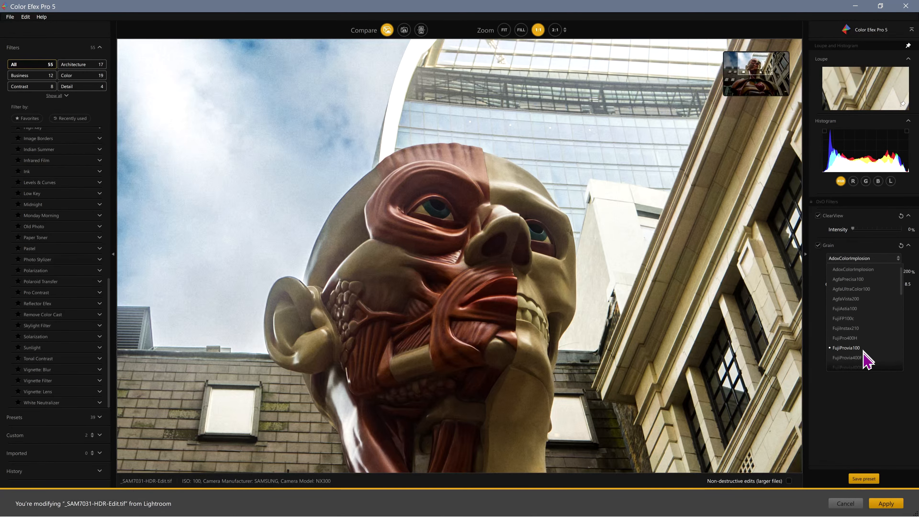
Set the Grain filter's film type to FujiSuperiaHG1600 with 200% intensity and a grain size of 10.0
{"action": "scroll", "coordinate": [863, 353], "scroll_direction": "down", "scroll_amount": 1}
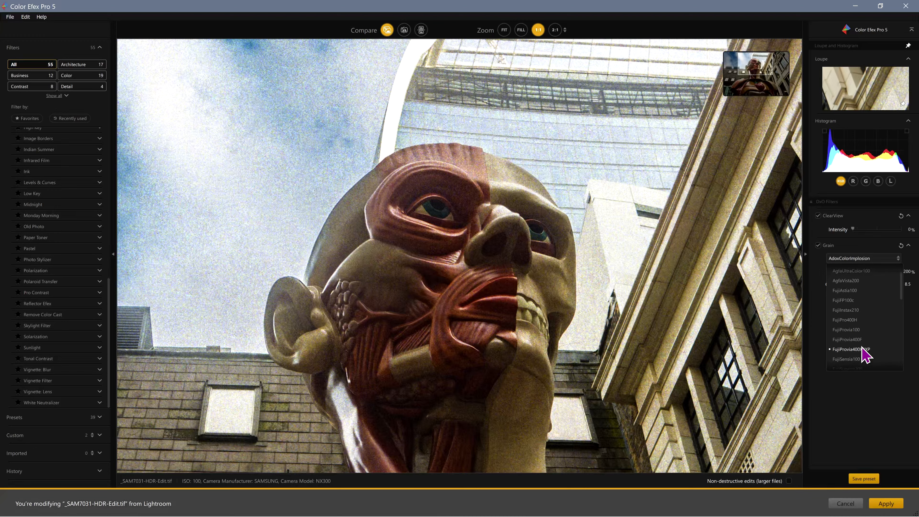
{"action": "scroll", "coordinate": [865, 352], "scroll_direction": "down", "scroll_amount": 1}
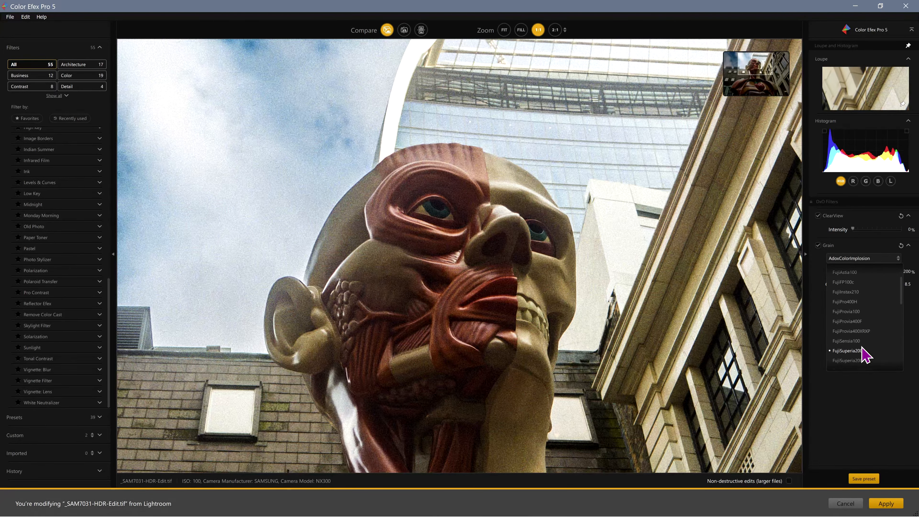
{"action": "scroll", "coordinate": [862, 349], "scroll_direction": "down", "scroll_amount": 3}
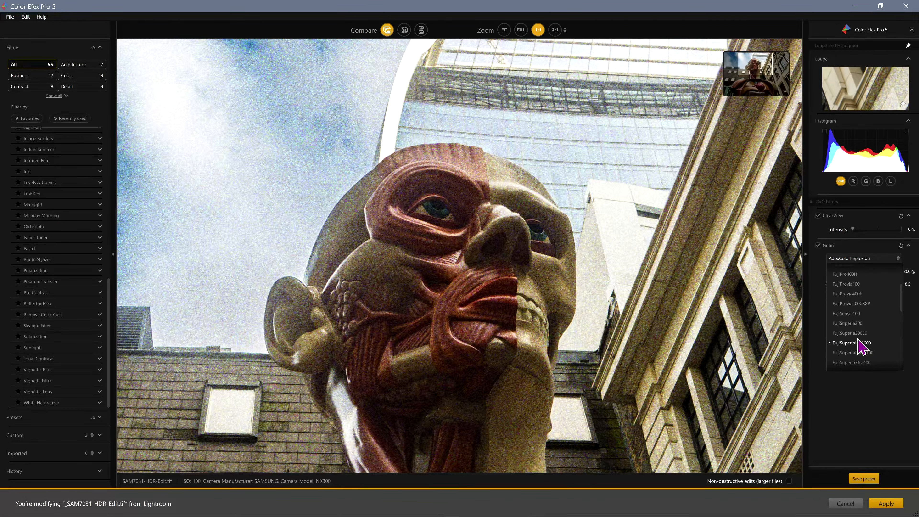
{"action": "left_click", "coordinate": [860, 342]}
{"action": "mouse_move", "coordinate": [899, 272]}
{"action": "left_mouse_down"}
{"action": "mouse_move", "coordinate": [857, 281]}
{"action": "mouse_move", "coordinate": [912, 271]}
{"action": "mouse_move", "coordinate": [871, 289]}
{"action": "mouse_move", "coordinate": [909, 286]}
{"action": "left_mouse_up"}
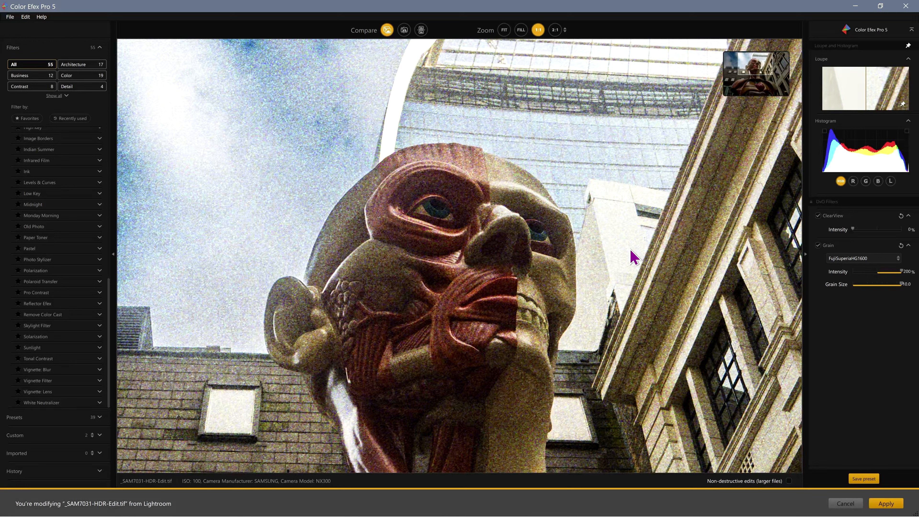
Set the grain intensity to 105% and change the film type to KodakKodachrome200
{"action": "left_click_drag", "start_coordinate": [896, 272], "coordinate": [879, 276]}
{"action": "left_click", "coordinate": [863, 258]}
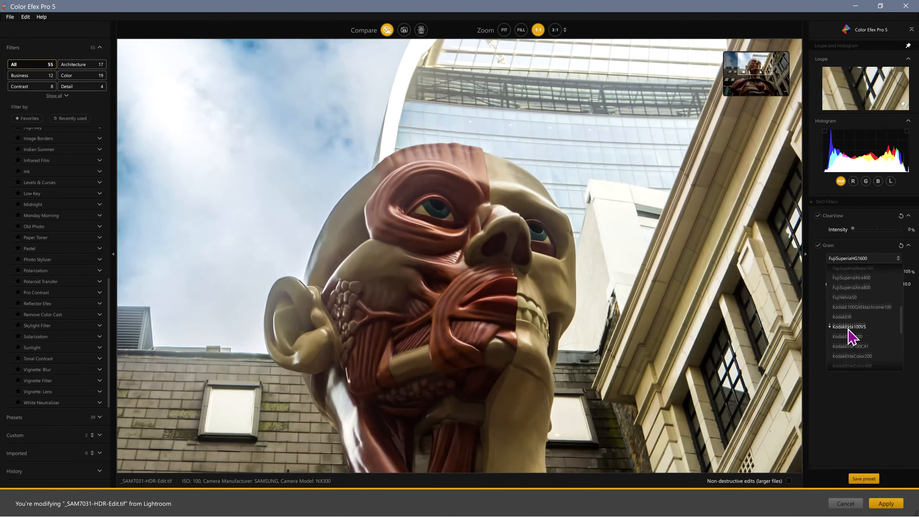
{"action": "scroll", "coordinate": [850, 340], "scroll_direction": "down", "scroll_amount": 2}
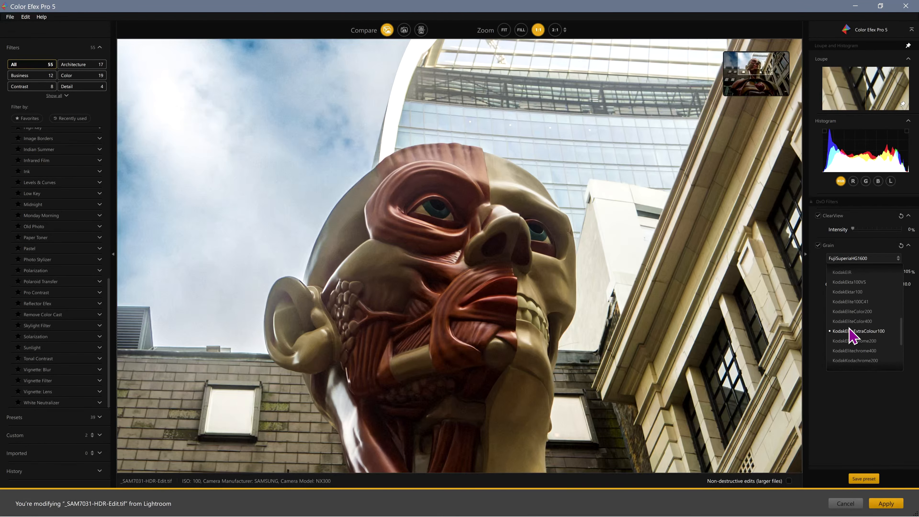
{"action": "scroll", "coordinate": [848, 340], "scroll_direction": "down", "scroll_amount": 2}
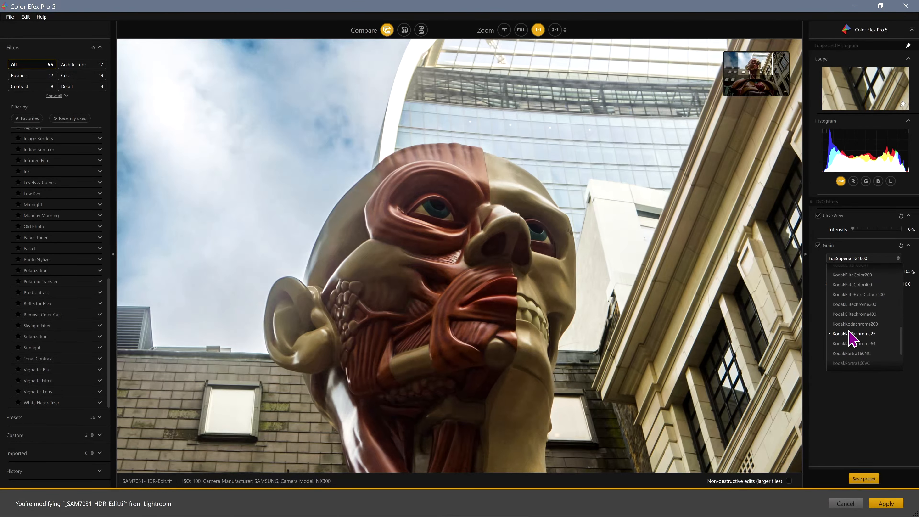
{"action": "left_click", "coordinate": [852, 324]}
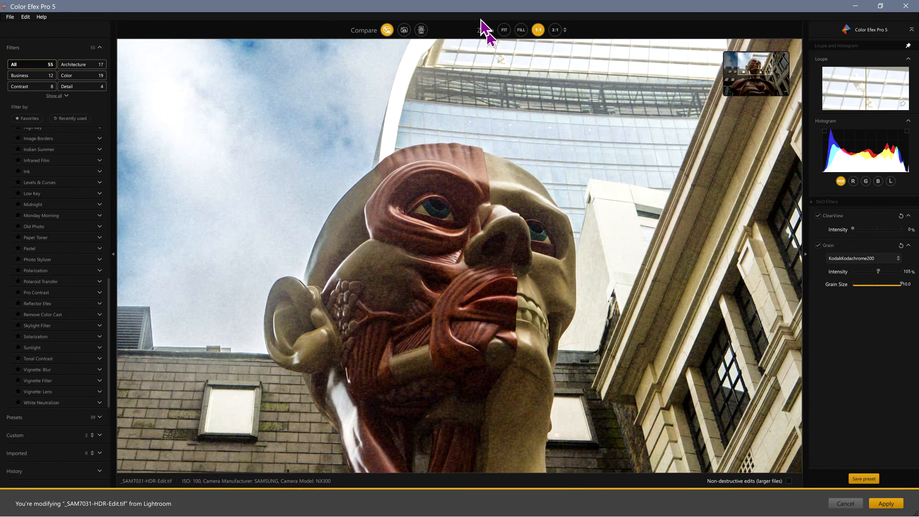
Compare the photo at fill zoom with the ClearView filter switched off and back on
{"action": "left_click", "coordinate": [521, 30]}
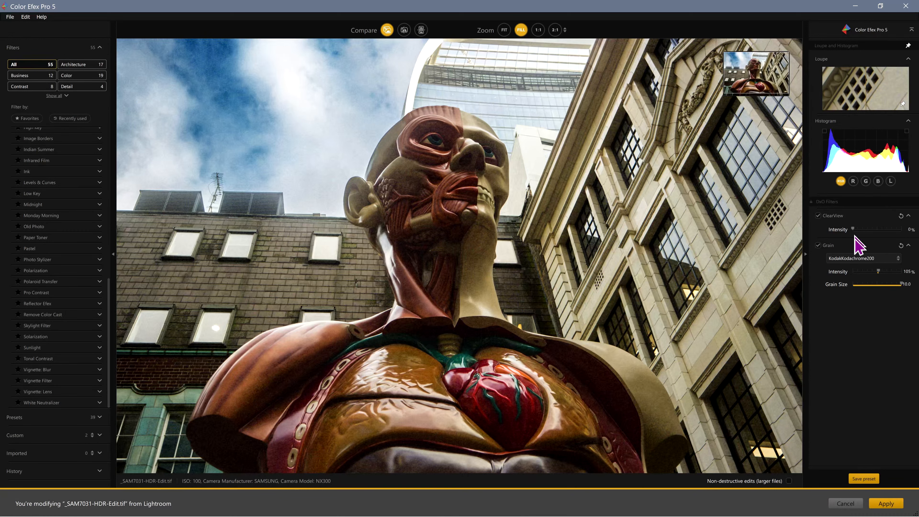
{"action": "left_click", "coordinate": [817, 216]}
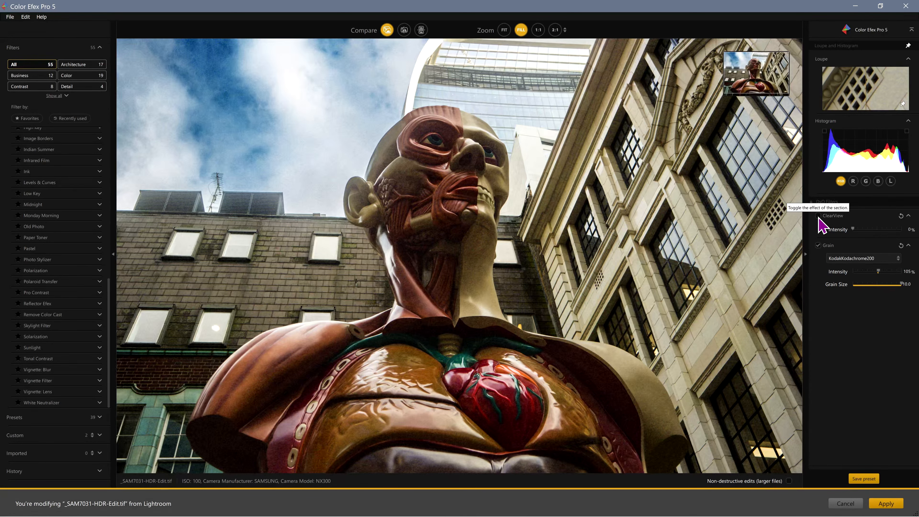
{"action": "left_click", "coordinate": [818, 217]}
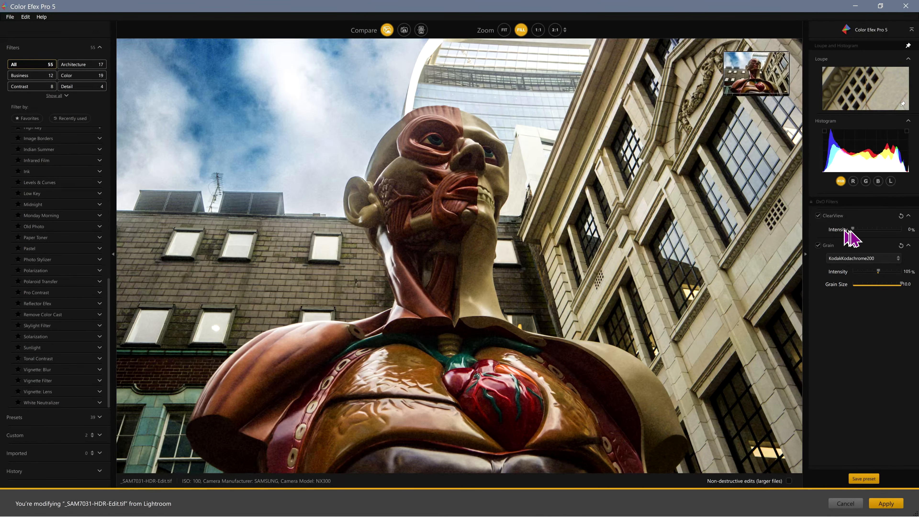
Try the ClearView filter at 100% intensity and settle on 48%
{"action": "left_click_drag", "start_coordinate": [850, 230], "coordinate": [906, 245]}
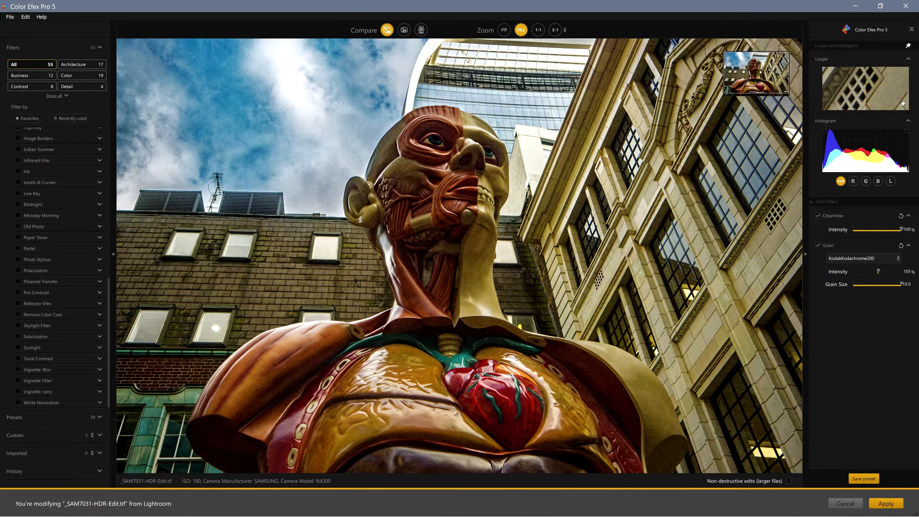
{"action": "left_click_drag", "start_coordinate": [902, 239], "coordinate": [878, 243]}
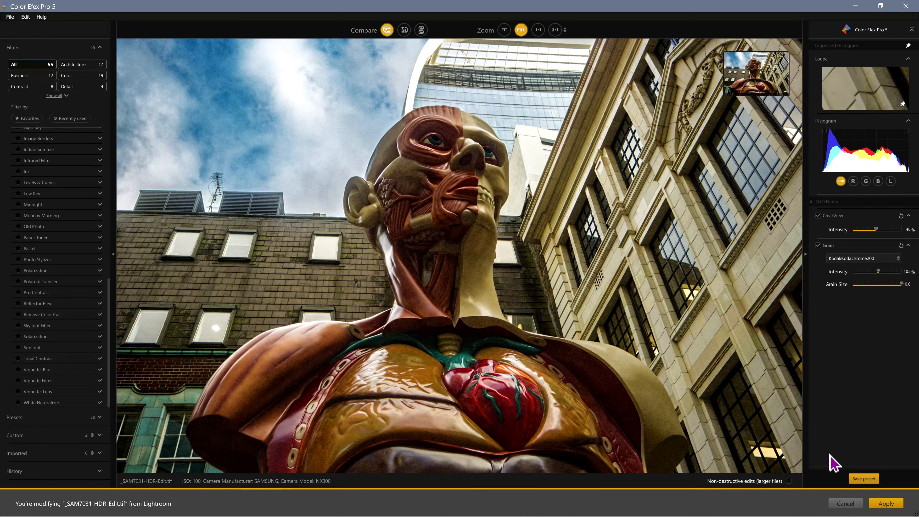
Save the ClearView and Grain settings as the custom preset preset1 and apply the edit to the statue photo
{"action": "left_click", "coordinate": [869, 479]}
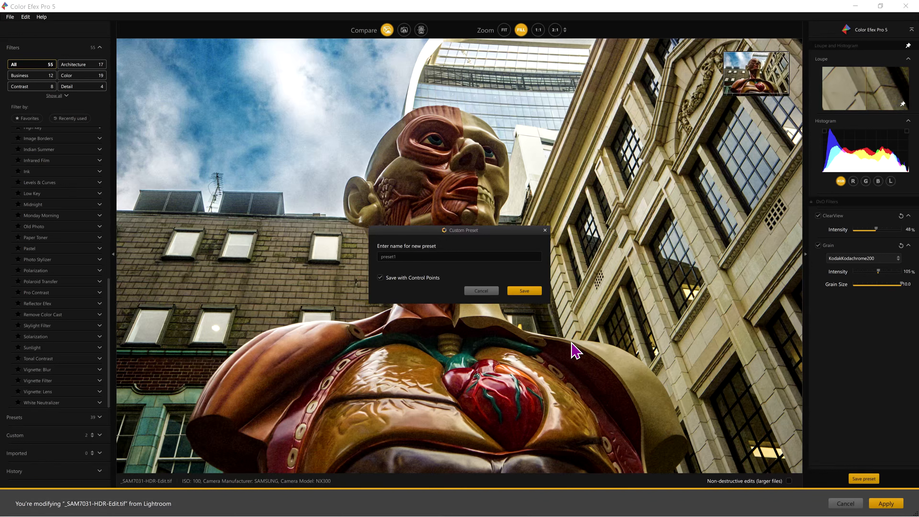
{"action": "left_click", "coordinate": [524, 290]}
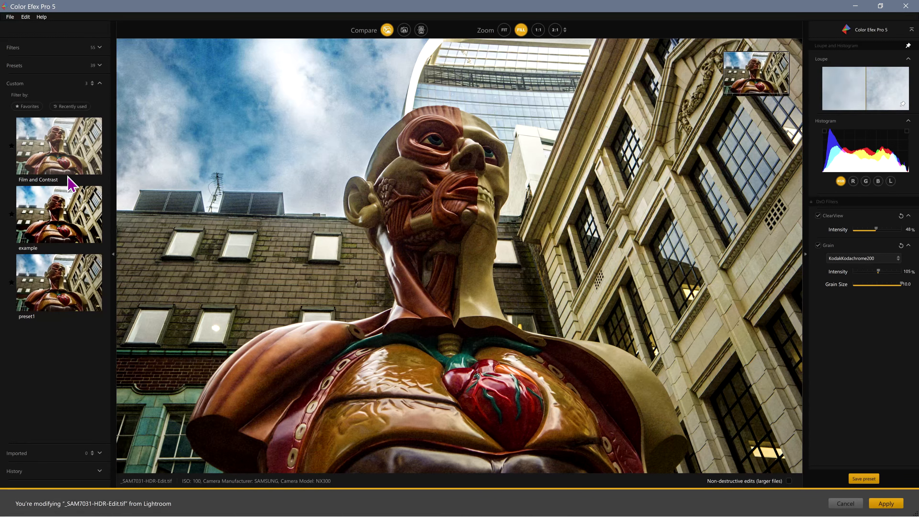
{"action": "left_click", "coordinate": [885, 503]}
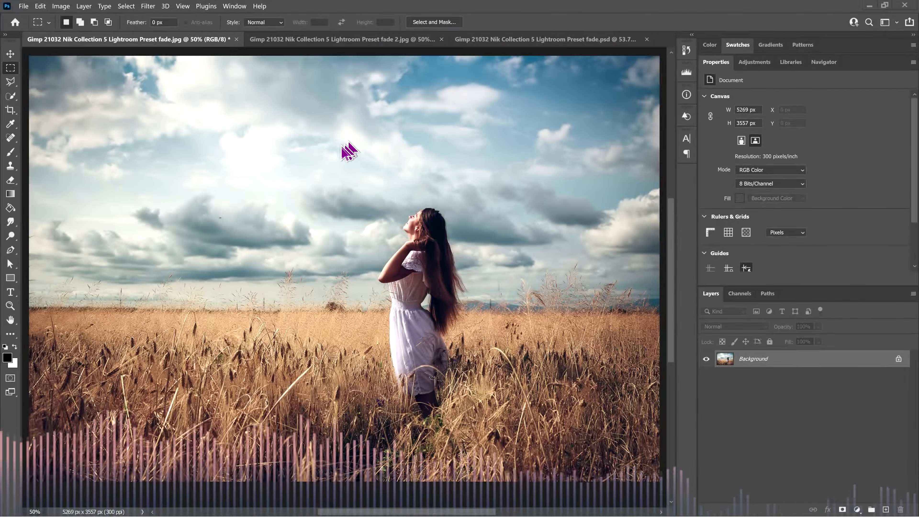
Switch to Photoshop, open Nik Selective Tool 2 for the wheat field photo and move its palette closer to the photo's upper-left corner
{"action": "left_click", "coordinate": [23, 6]}
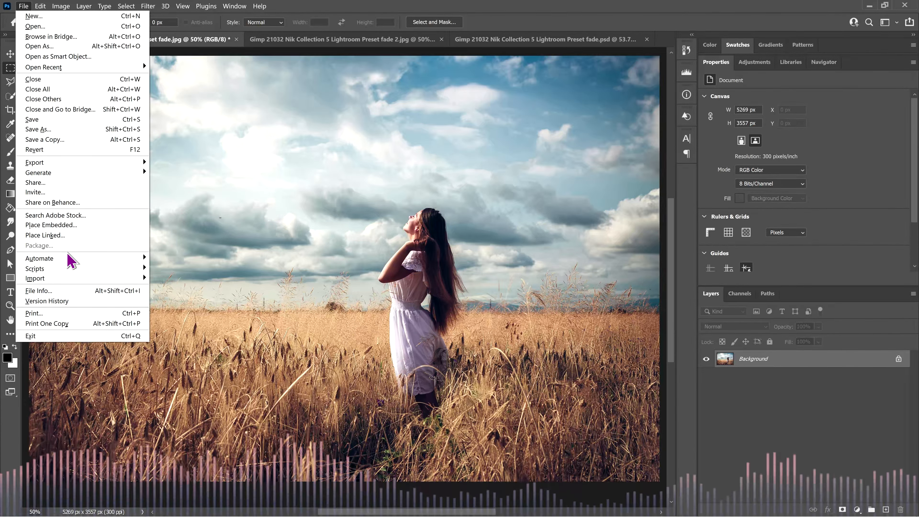
{"action": "mouse_move", "coordinate": [64, 259]}
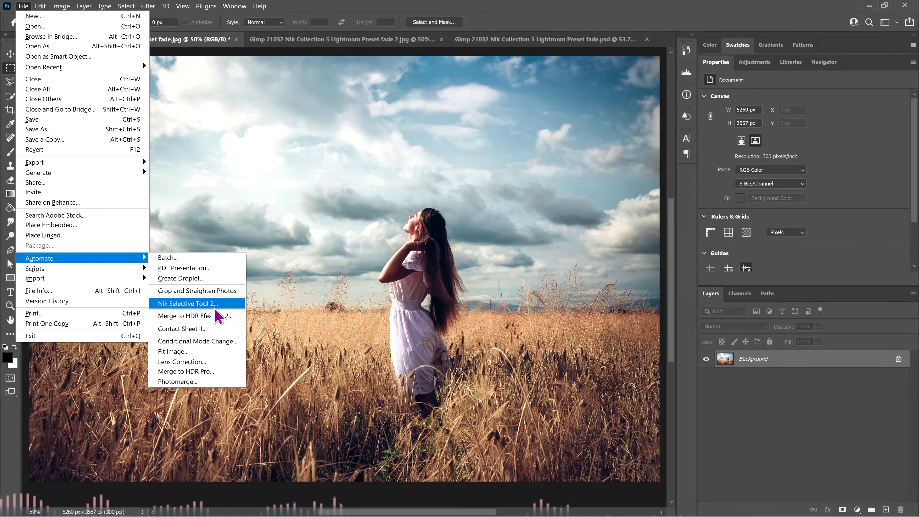
{"action": "left_click", "coordinate": [197, 304]}
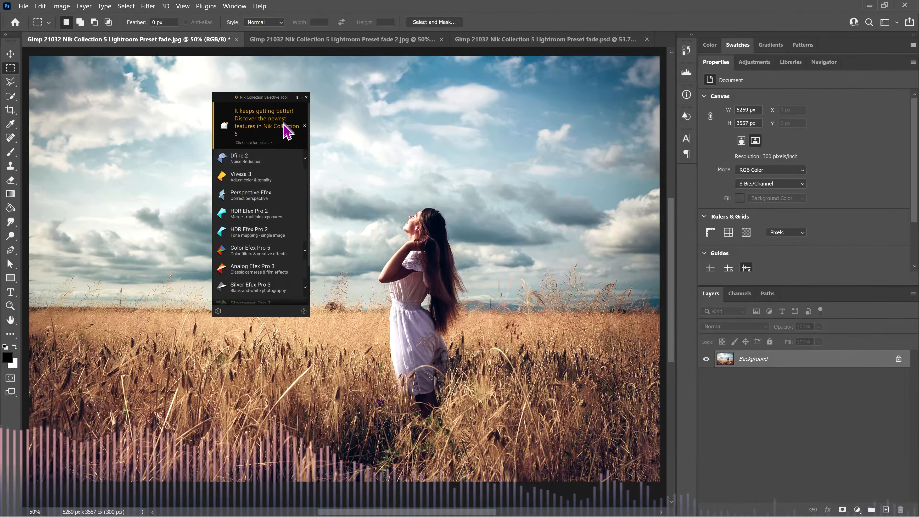
{"action": "left_click_drag", "start_coordinate": [245, 99], "coordinate": [181, 84]}
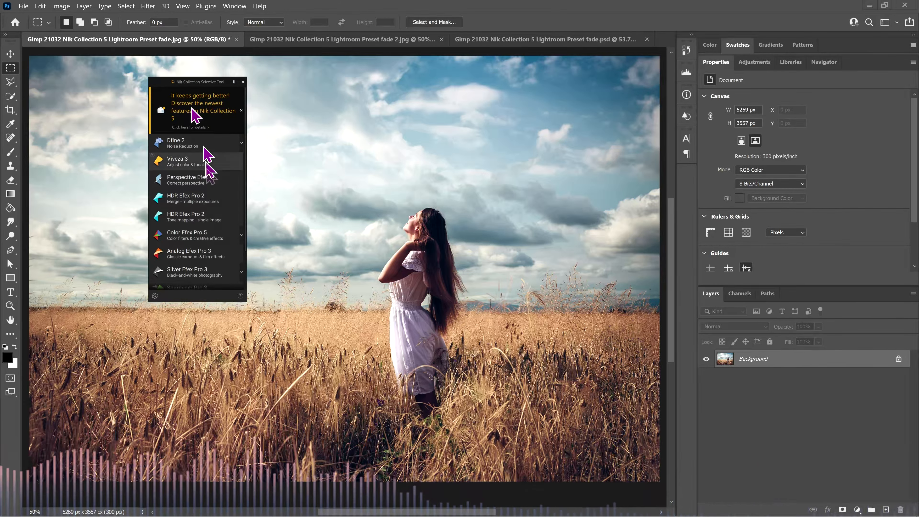
Examine the plugins in the Nik Selective Tool and its expanded list of meta-presets
{"action": "scroll", "coordinate": [205, 181], "scroll_direction": "down", "scroll_amount": 3}
{"action": "scroll", "coordinate": [210, 224], "scroll_direction": "up", "scroll_amount": 3}
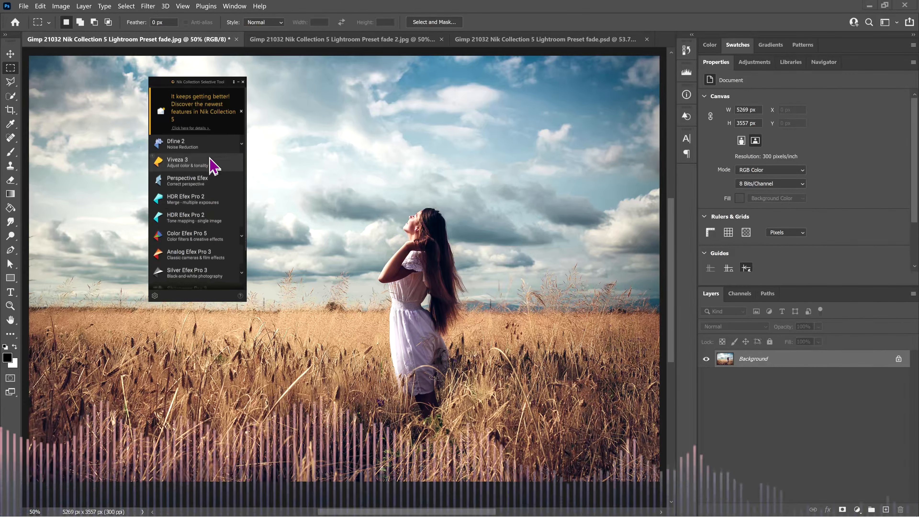
{"action": "scroll", "coordinate": [210, 188], "scroll_direction": "down", "scroll_amount": 3}
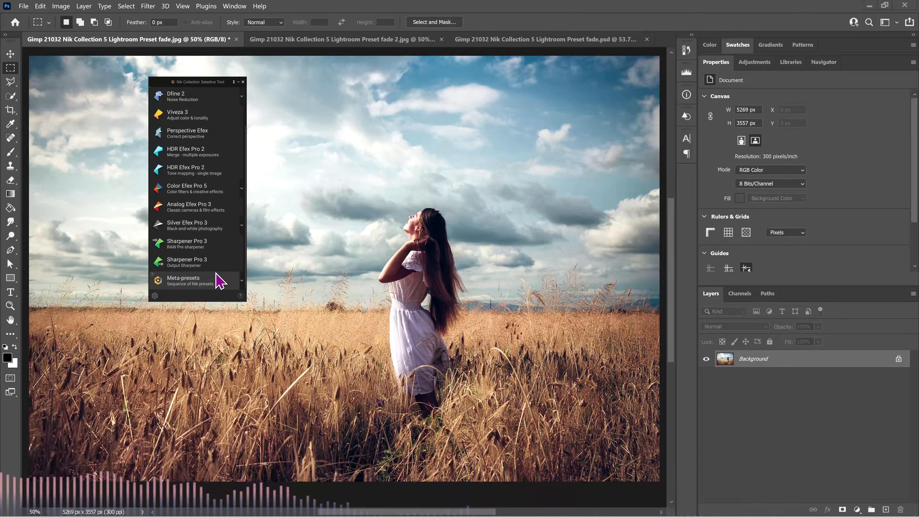
{"action": "left_click", "coordinate": [240, 281]}
{"action": "scroll", "coordinate": [234, 282], "scroll_direction": "down", "scroll_amount": 8}
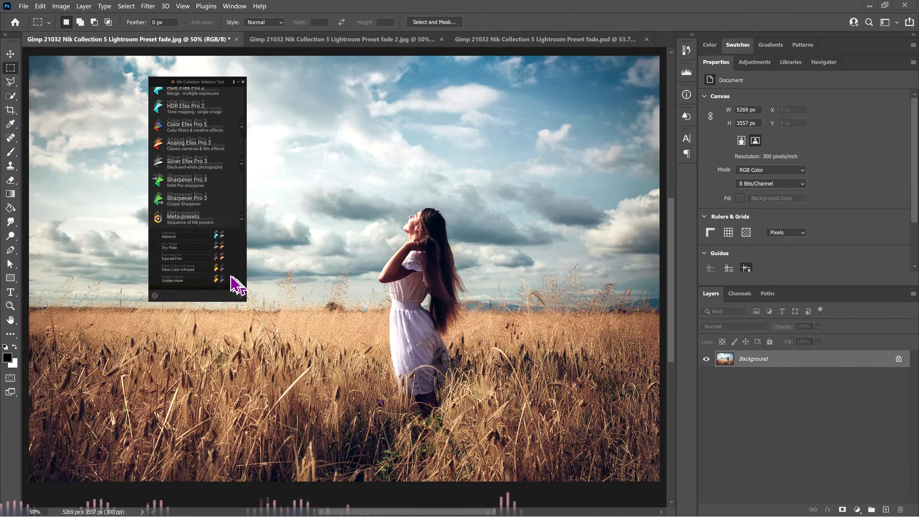
{"action": "scroll", "coordinate": [207, 243], "scroll_direction": "up", "scroll_amount": 4}
{"action": "scroll", "coordinate": [203, 226], "scroll_direction": "up", "scroll_amount": 1}
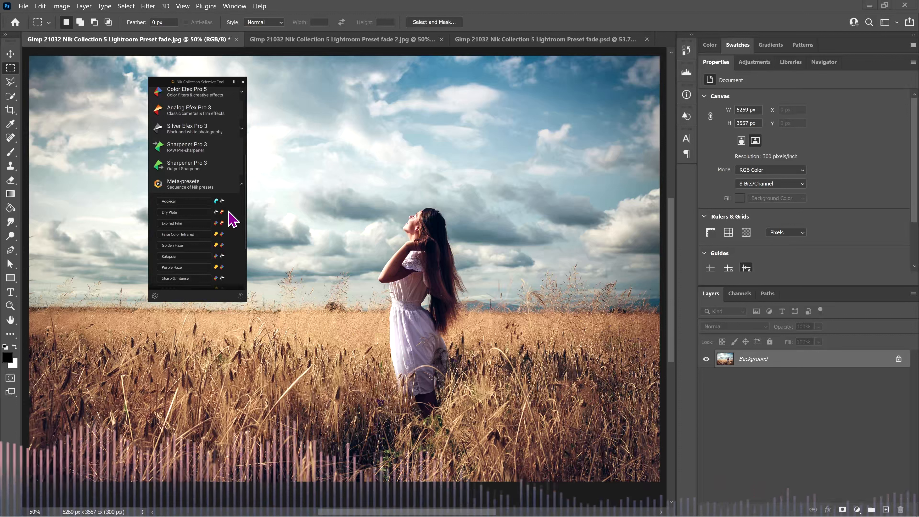
{"action": "scroll", "coordinate": [226, 239], "scroll_direction": "down", "scroll_amount": 3}
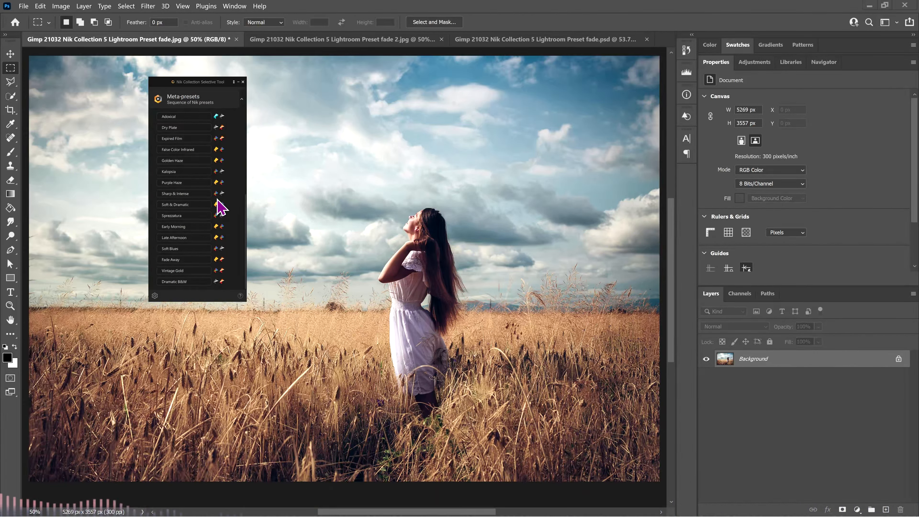
{"action": "scroll", "coordinate": [219, 206], "scroll_direction": "up", "scroll_amount": 10}
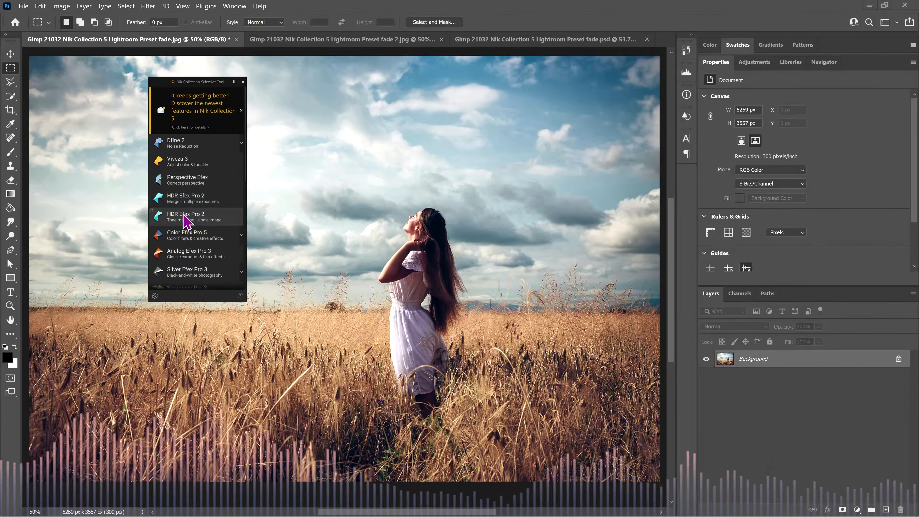
Open the wheat field photo in Color Efex Pro 5 and look through its filters
{"action": "left_click", "coordinate": [186, 237]}
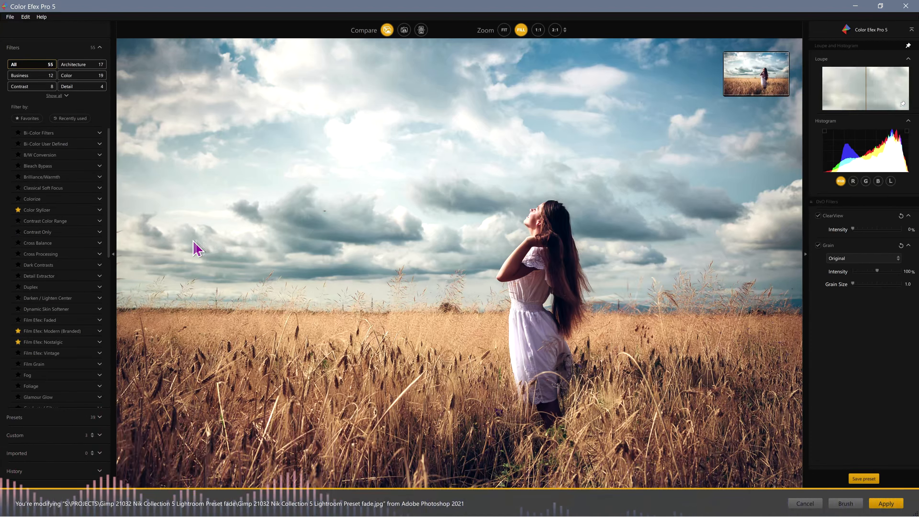
{"action": "left_click", "coordinate": [817, 245]}
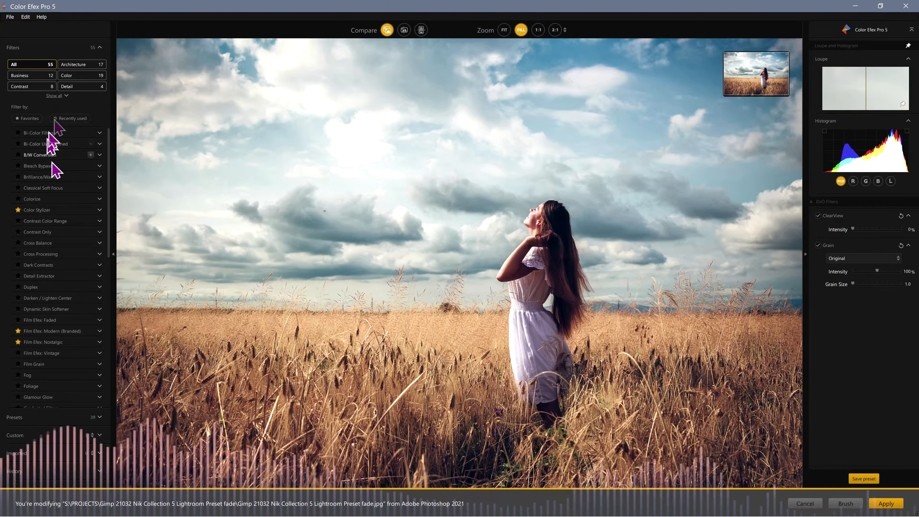
{"action": "scroll", "coordinate": [90, 328], "scroll_direction": "down", "scroll_amount": 2}
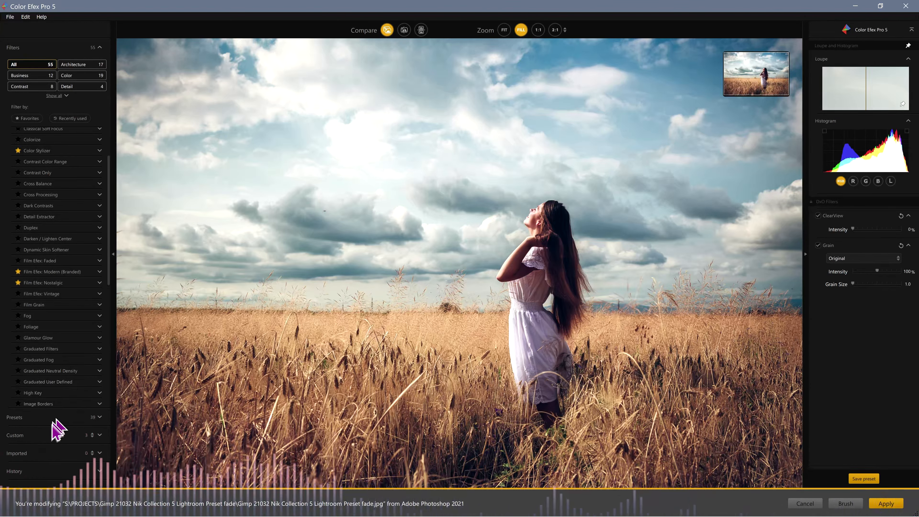
Try the built-in Black Gold preset on the wheat field photo and undo it
{"action": "left_click", "coordinate": [58, 416]}
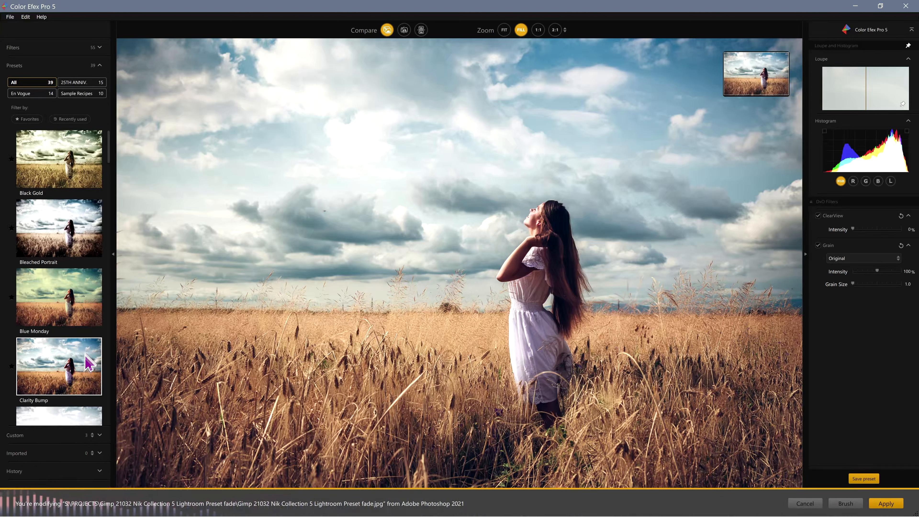
{"action": "scroll", "coordinate": [79, 389], "scroll_direction": "down", "scroll_amount": 1}
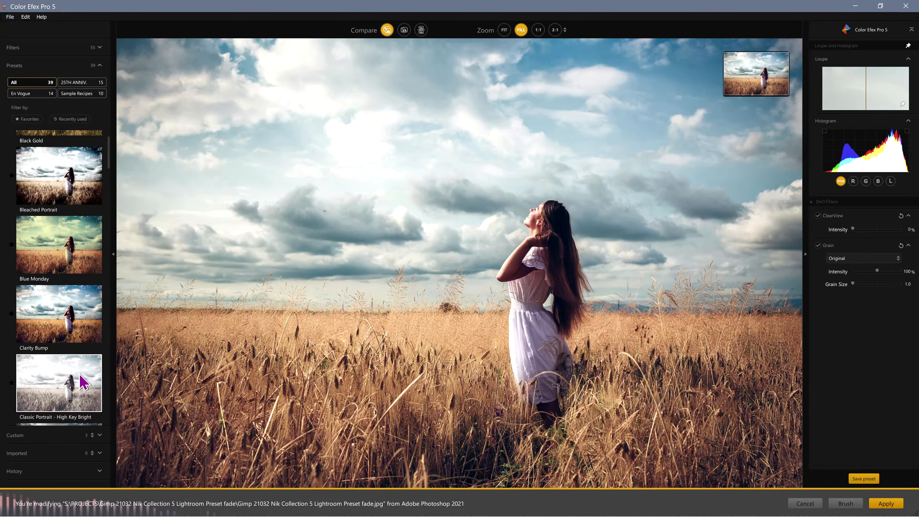
{"action": "scroll", "coordinate": [77, 355], "scroll_direction": "up", "scroll_amount": 1}
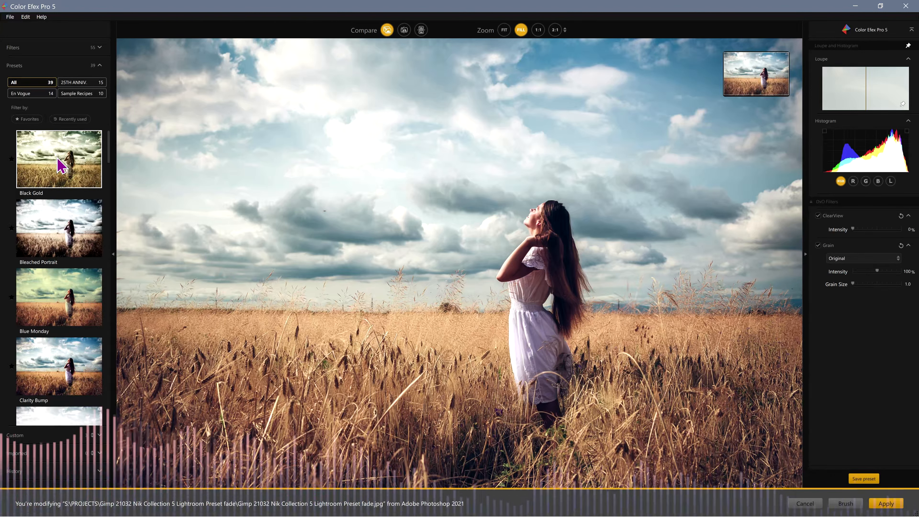
{"action": "left_click", "coordinate": [60, 165]}
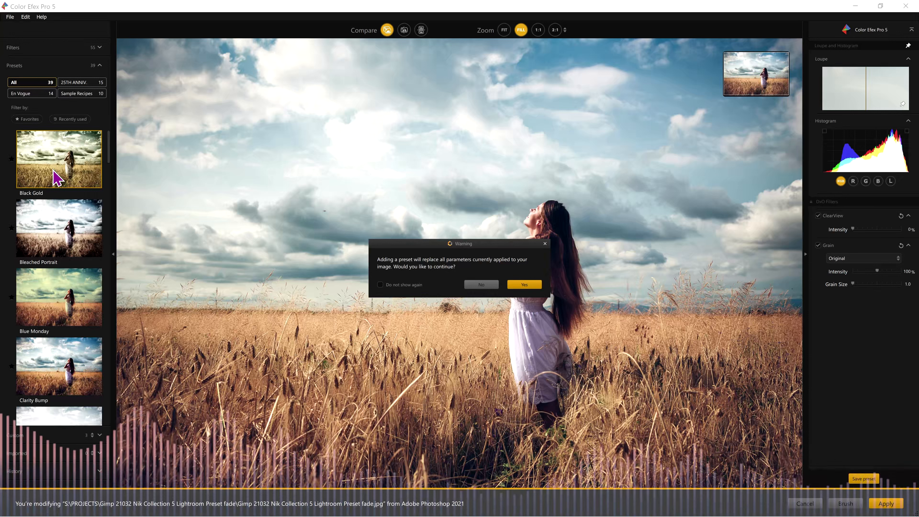
{"action": "left_click", "coordinate": [520, 285]}
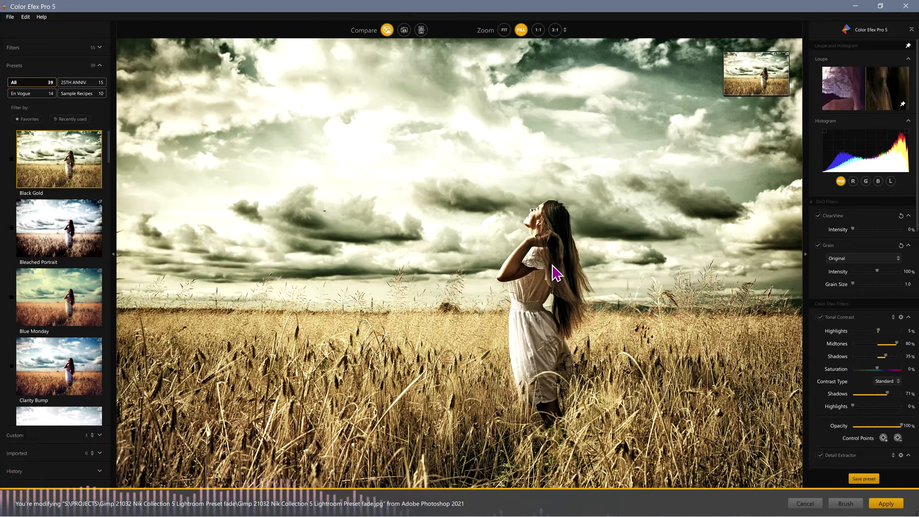
{"action": "key", "text": "ctrl+z"}
Try the built-in Bleached Portrait preset on the photo and undo it
{"action": "scroll", "coordinate": [60, 212], "scroll_direction": "down", "scroll_amount": 1}
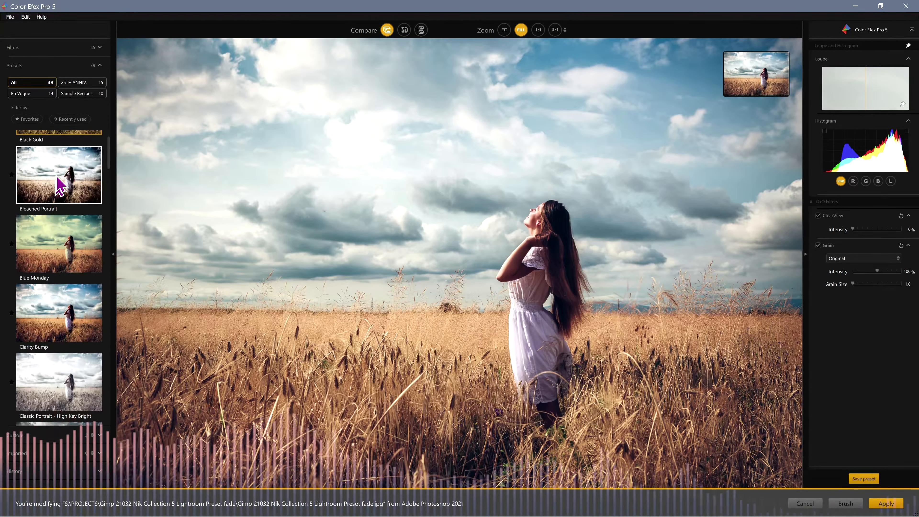
{"action": "left_click", "coordinate": [61, 183]}
{"action": "left_click", "coordinate": [537, 286]}
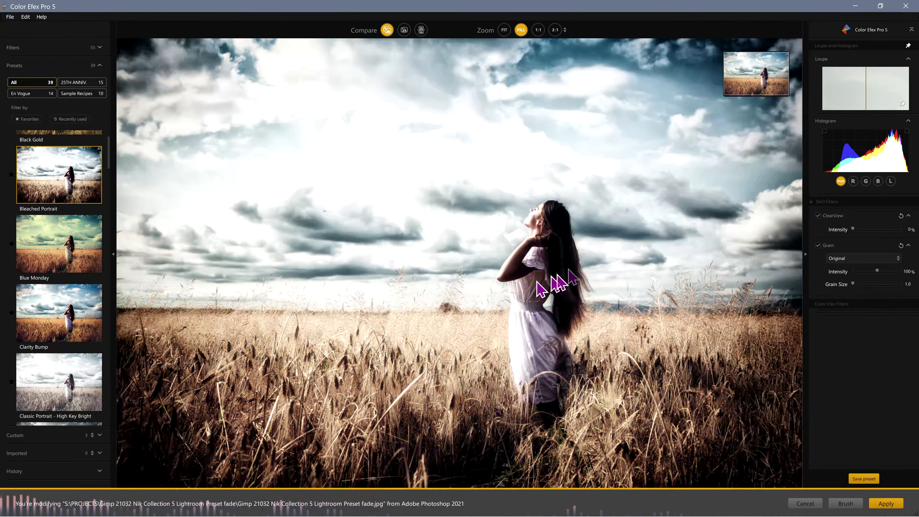
{"action": "key", "text": "ctrl+z"}
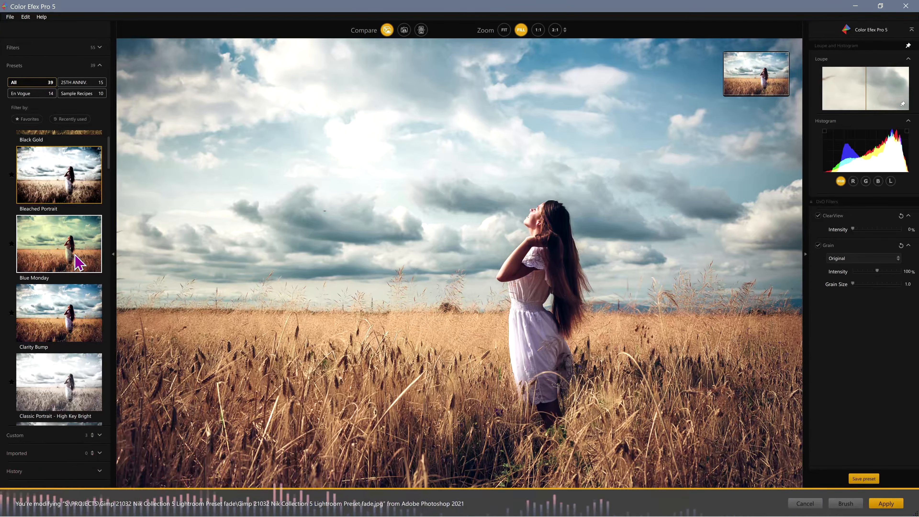
Apply the custom preset preset1 to the wheat field photo, replacing its current parameters
{"action": "scroll", "coordinate": [79, 324], "scroll_direction": "down", "scroll_amount": 8}
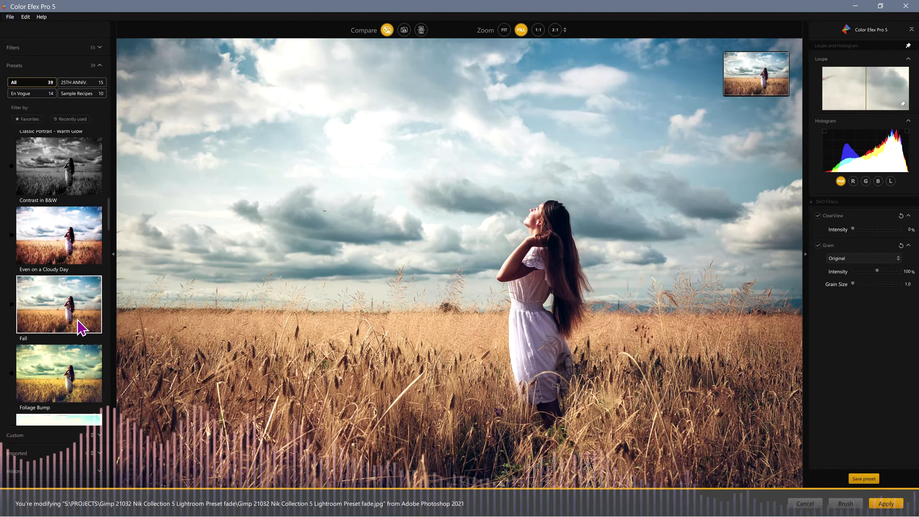
{"action": "scroll", "coordinate": [81, 327], "scroll_direction": "down", "scroll_amount": 5}
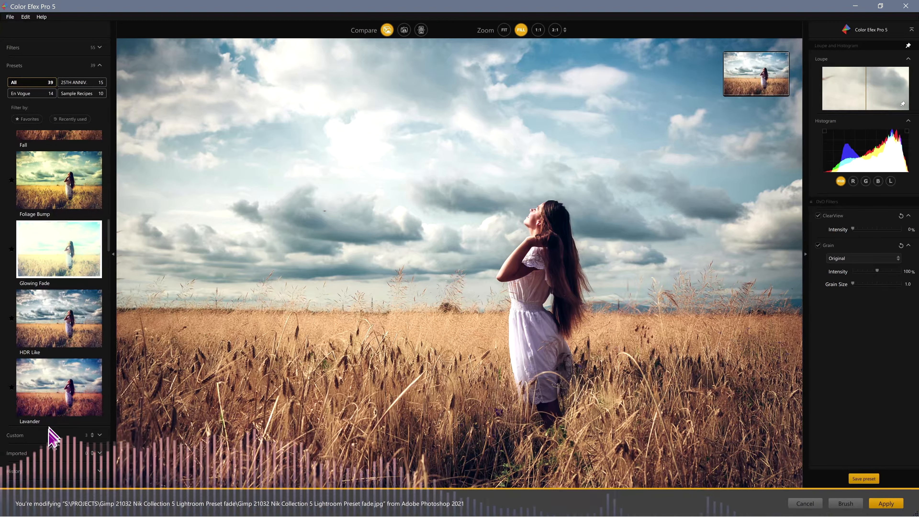
{"action": "left_click", "coordinate": [54, 435]}
{"action": "left_click", "coordinate": [64, 302]}
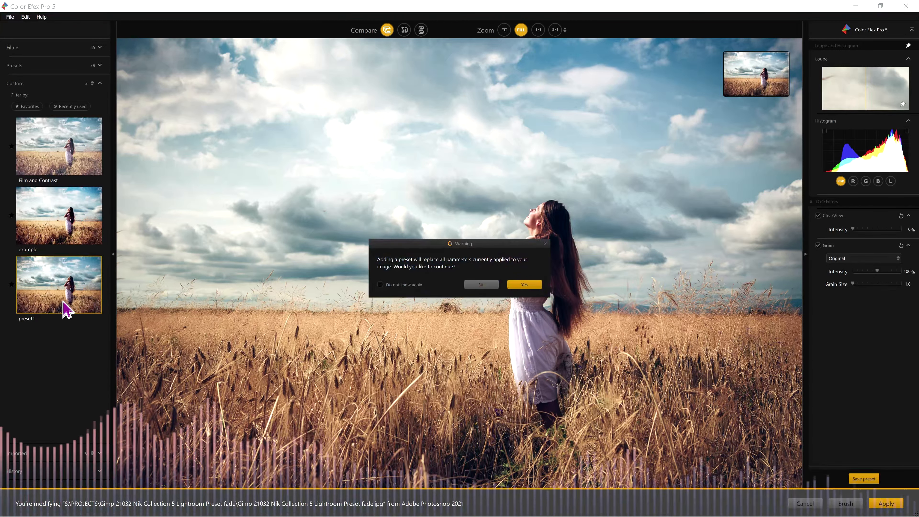
{"action": "left_click", "coordinate": [522, 284]}
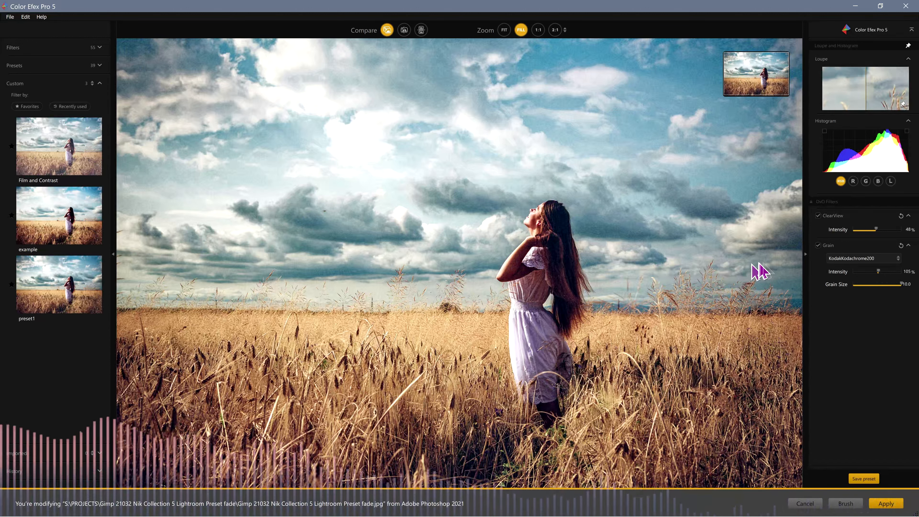
Compare the photo with the preset's ClearView and Grain filters switched off and on
{"action": "left_click", "coordinate": [818, 216]}
{"action": "left_click", "coordinate": [818, 216]}
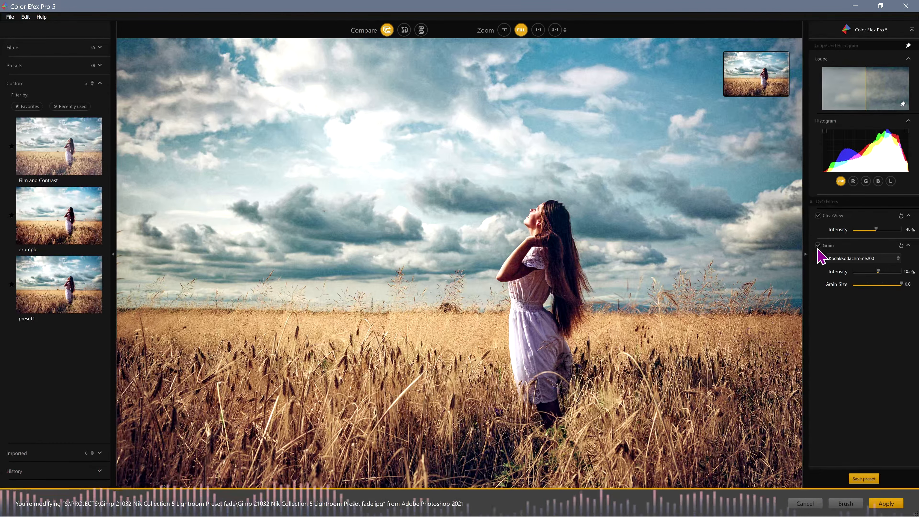
{"action": "left_click", "coordinate": [817, 246]}
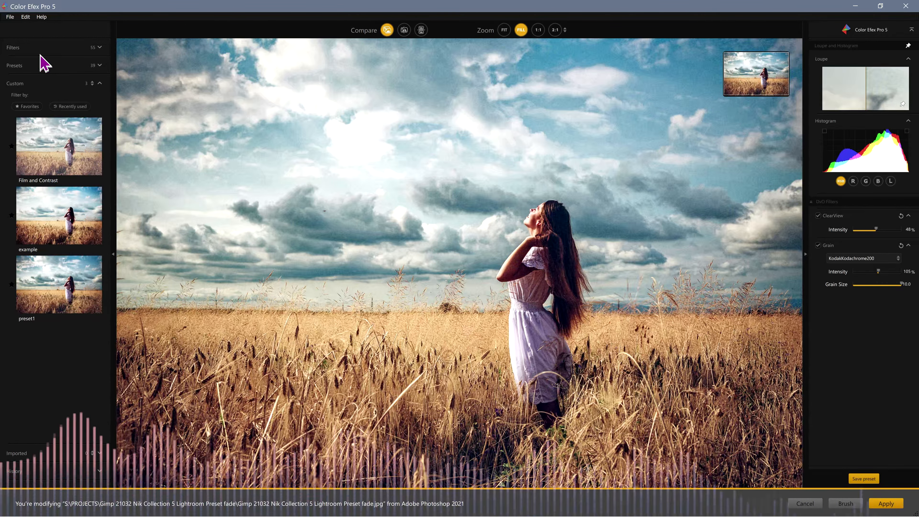
Look through the built-in preset thumbnails, including the Light & Bright variations
{"action": "left_click", "coordinate": [41, 65]}
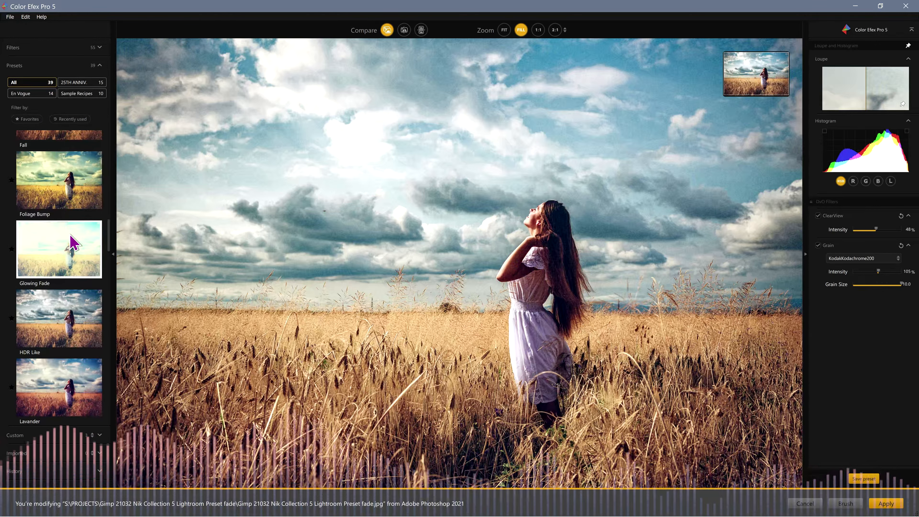
{"action": "scroll", "coordinate": [69, 255], "scroll_direction": "down", "scroll_amount": 10}
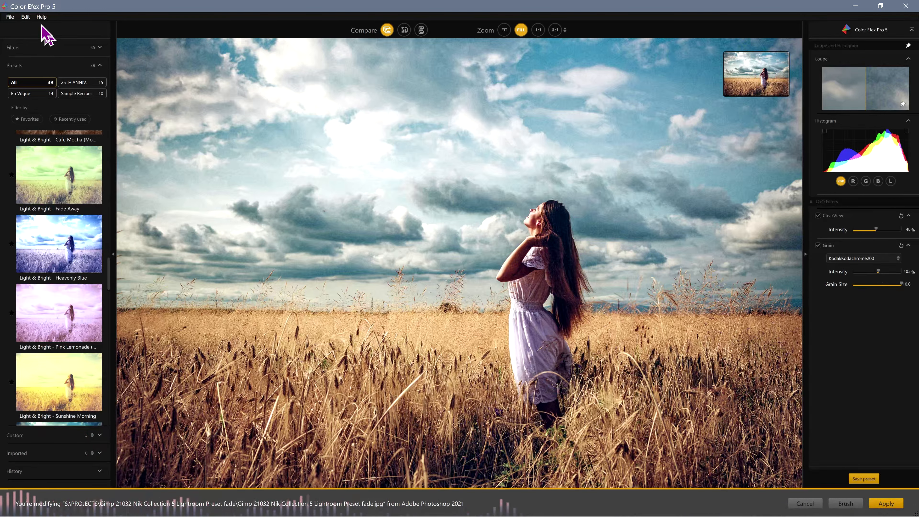
{"action": "left_click", "coordinate": [48, 92]}
{"action": "scroll", "coordinate": [68, 141], "scroll_direction": "down", "scroll_amount": 1}
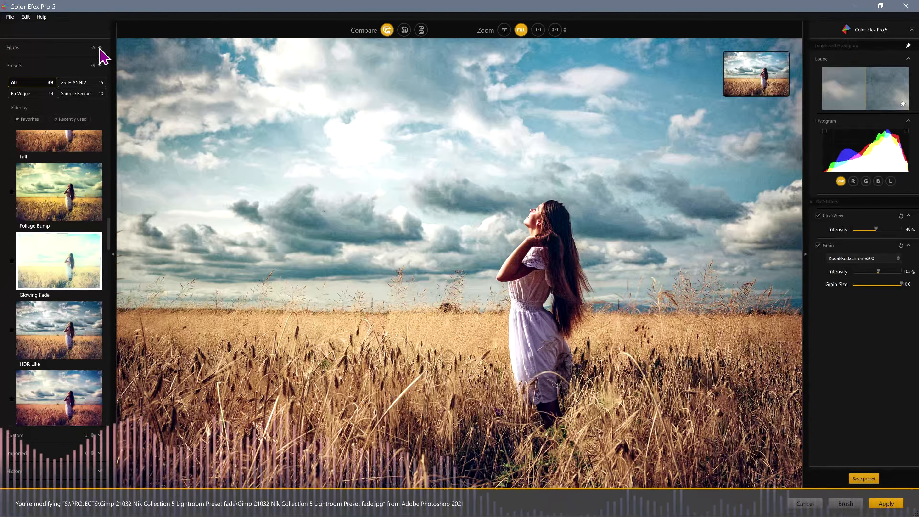
Add the High Key filter from the filter list to the wheat field photo
{"action": "left_click", "coordinate": [99, 48]}
{"action": "scroll", "coordinate": [66, 185], "scroll_direction": "down", "scroll_amount": 5}
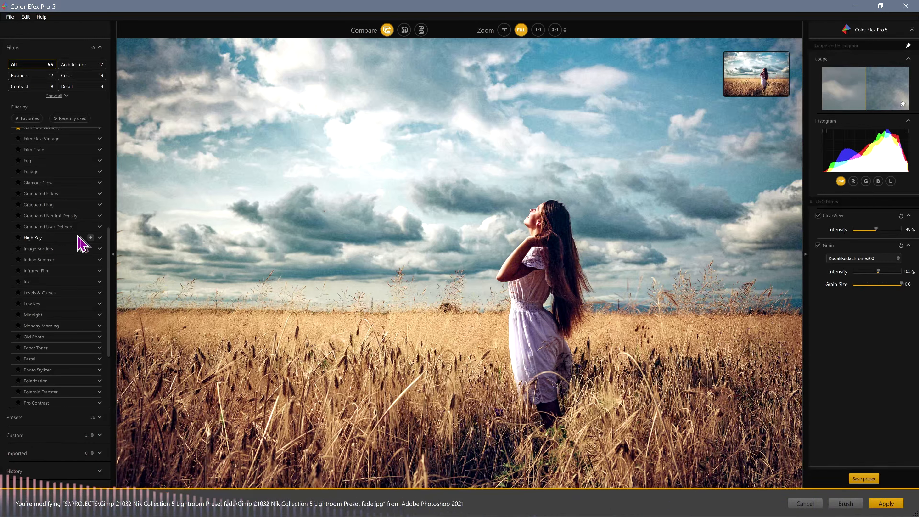
{"action": "left_click", "coordinate": [90, 237]}
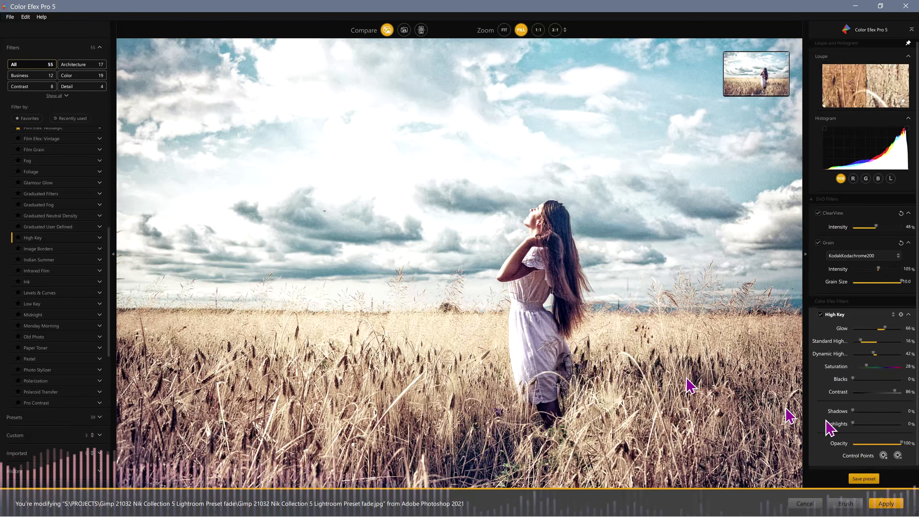
Add a High Key control point on the woman's head and delete the stray second point beside it
{"action": "left_click", "coordinate": [883, 455]}
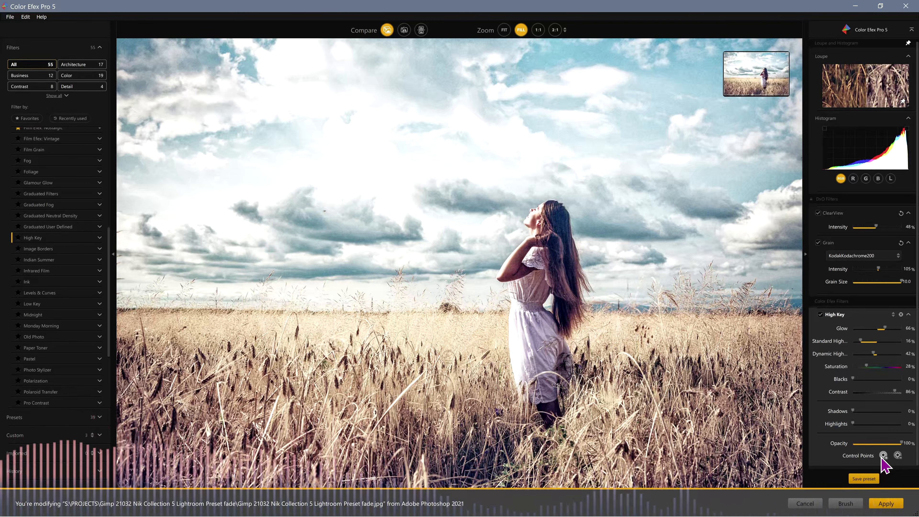
{"action": "left_click", "coordinate": [546, 269]}
{"action": "left_click", "coordinate": [553, 221]}
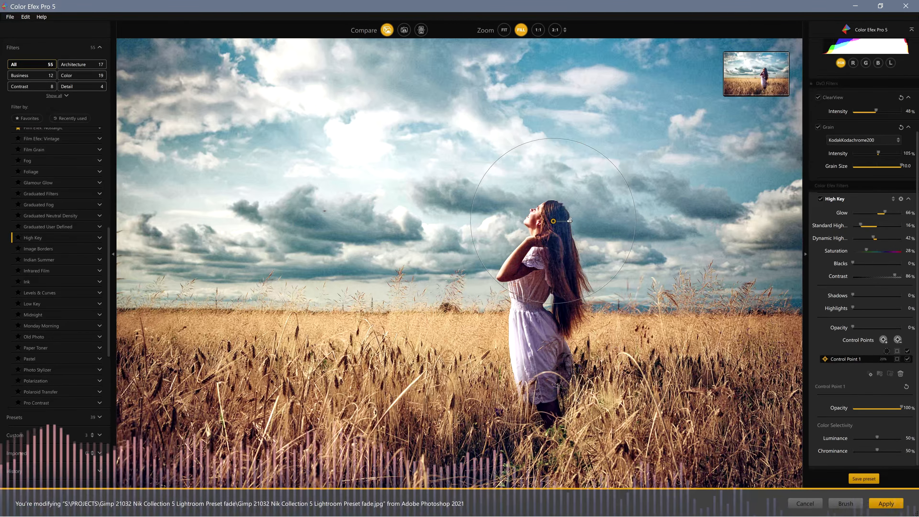
{"action": "left_click", "coordinate": [570, 222]}
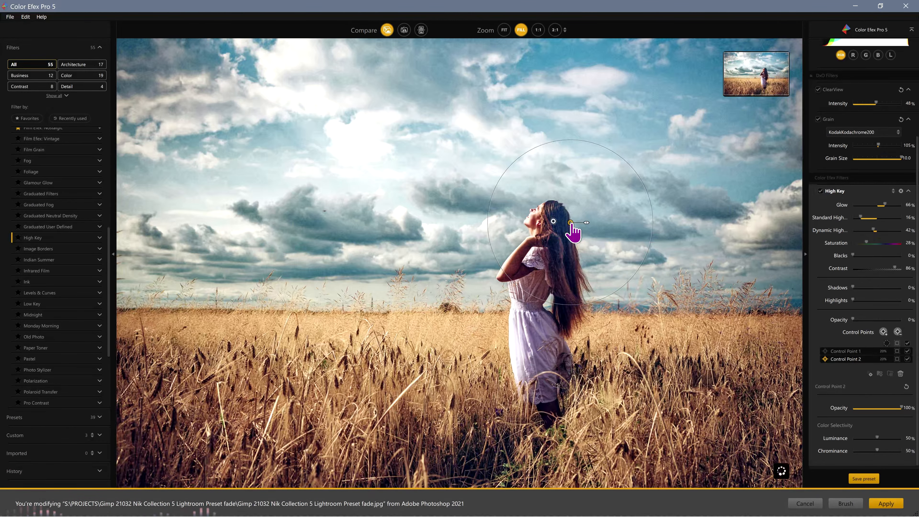
{"action": "key", "text": "Delete"}
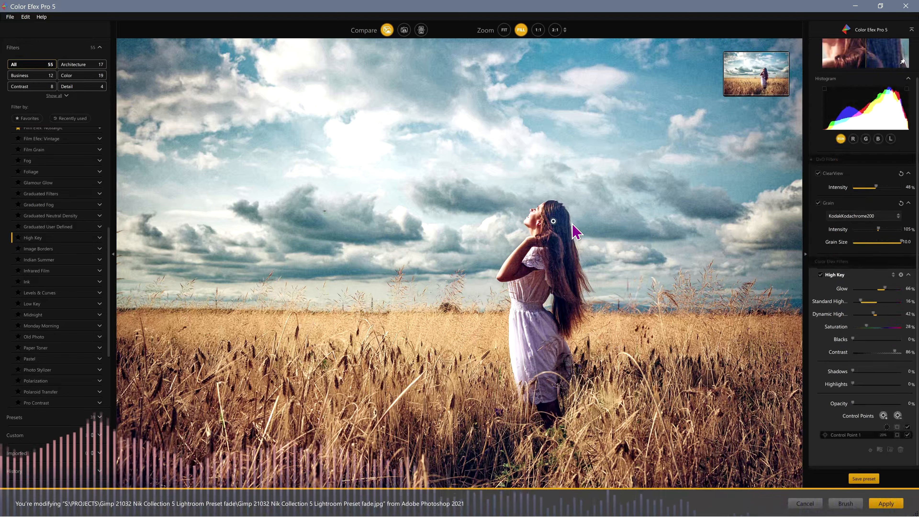
{"action": "left_click", "coordinate": [554, 222]}
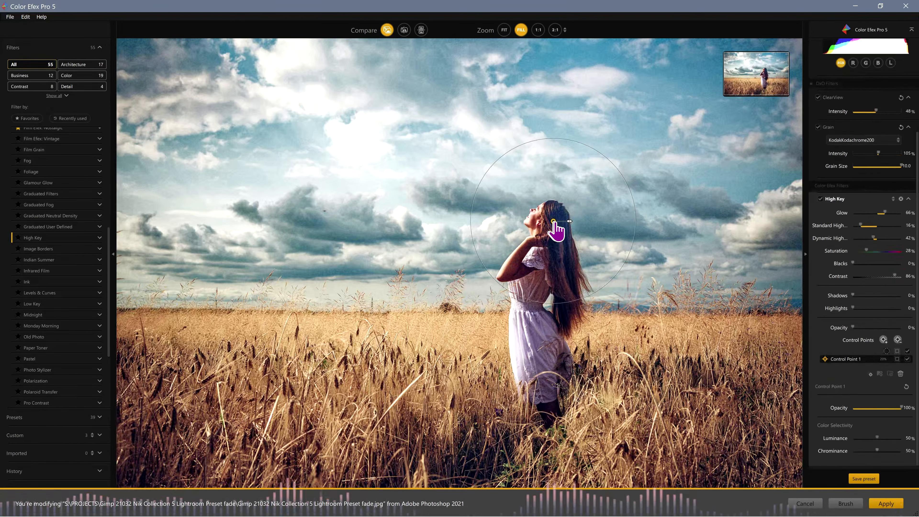
Move the High Key control point into the sky, adjust its radius and delete the accidental extra point
{"action": "left_click_drag", "start_coordinate": [570, 222], "coordinate": [176, 113]}
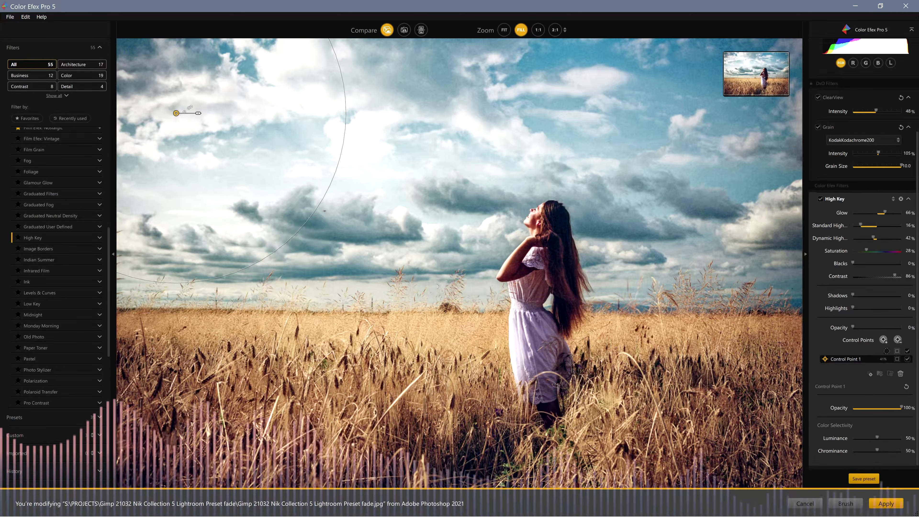
{"action": "left_click", "coordinate": [199, 111]}
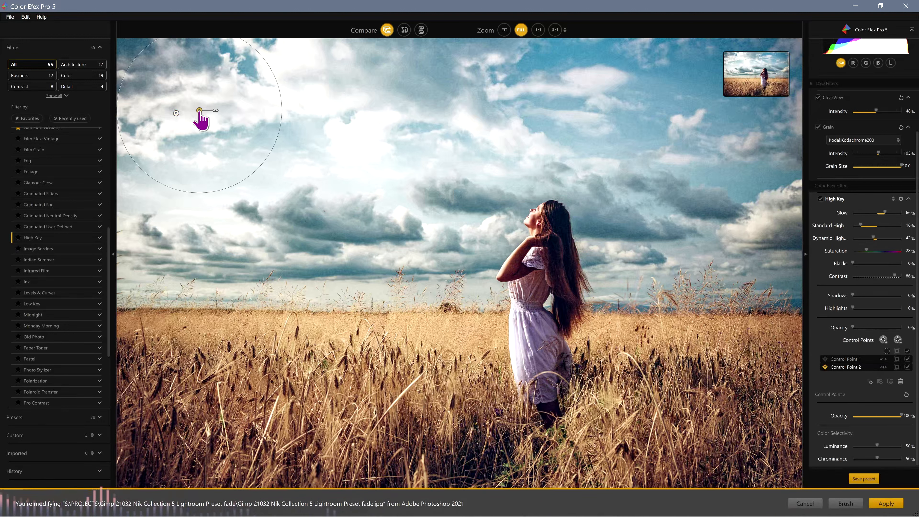
{"action": "key", "text": "Delete"}
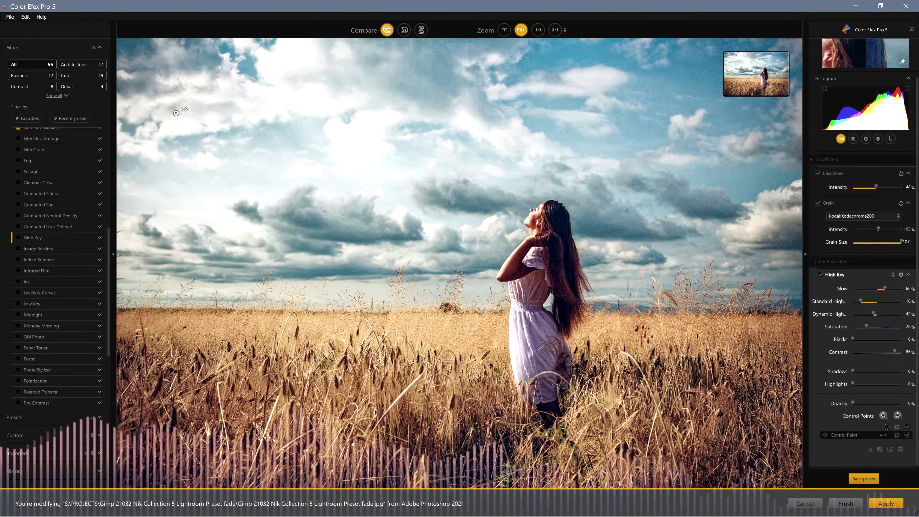
{"action": "left_click", "coordinate": [176, 114]}
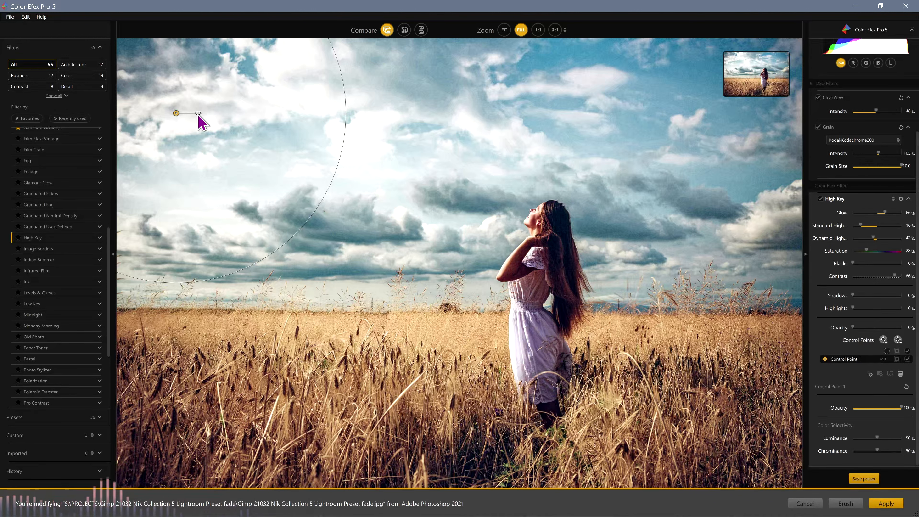
{"action": "left_click_drag", "start_coordinate": [198, 113], "coordinate": [266, 124]}
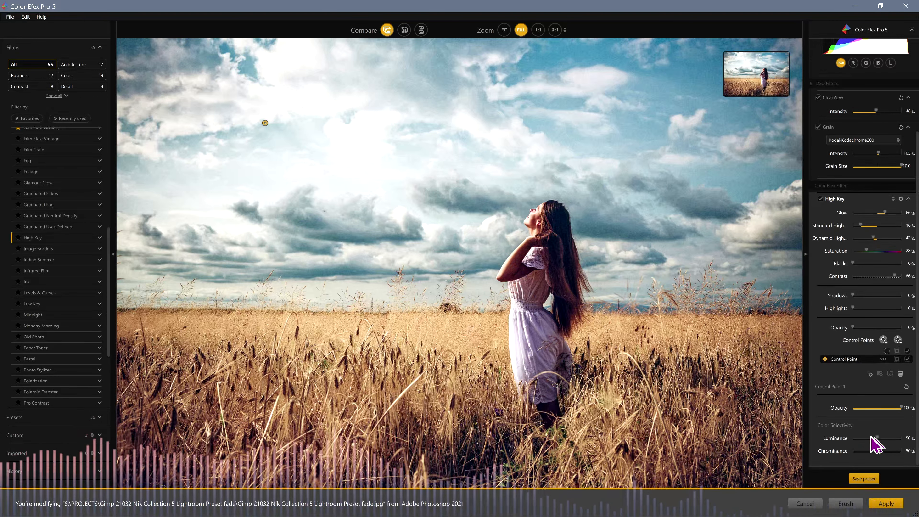
Set the control point's Luminance to 86% and Chrominance to 100%, and apply the edits to the Photoshop document
{"action": "left_click_drag", "start_coordinate": [858, 440], "coordinate": [899, 440]}
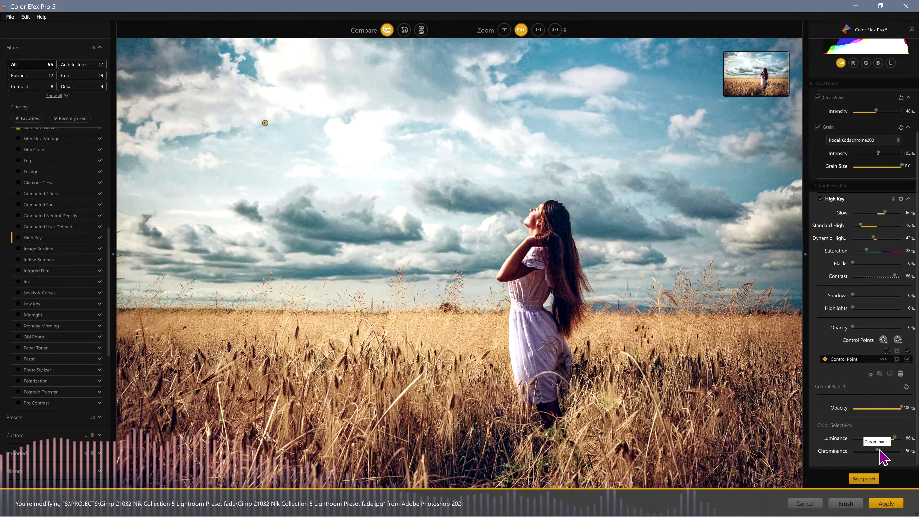
{"action": "left_click_drag", "start_coordinate": [883, 451], "coordinate": [909, 451]}
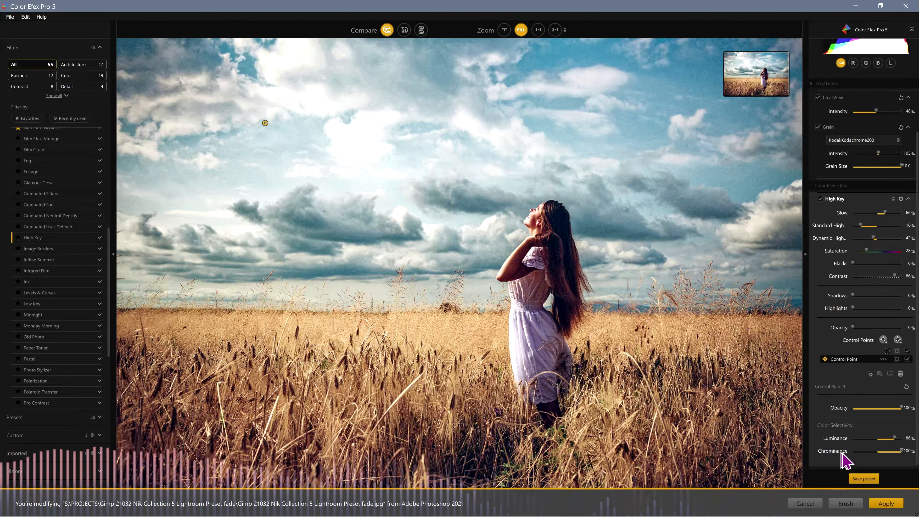
{"action": "left_click", "coordinate": [881, 504]}
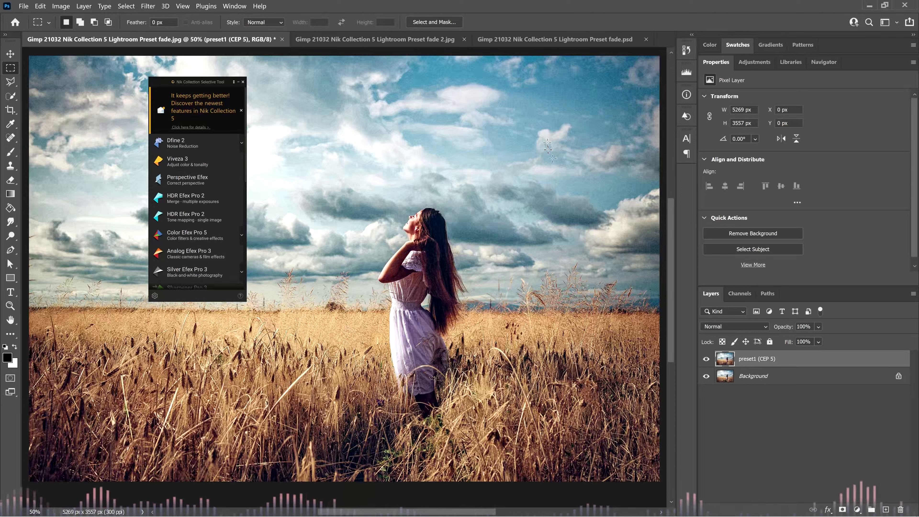
{"action": "left_click", "coordinate": [706, 359]}
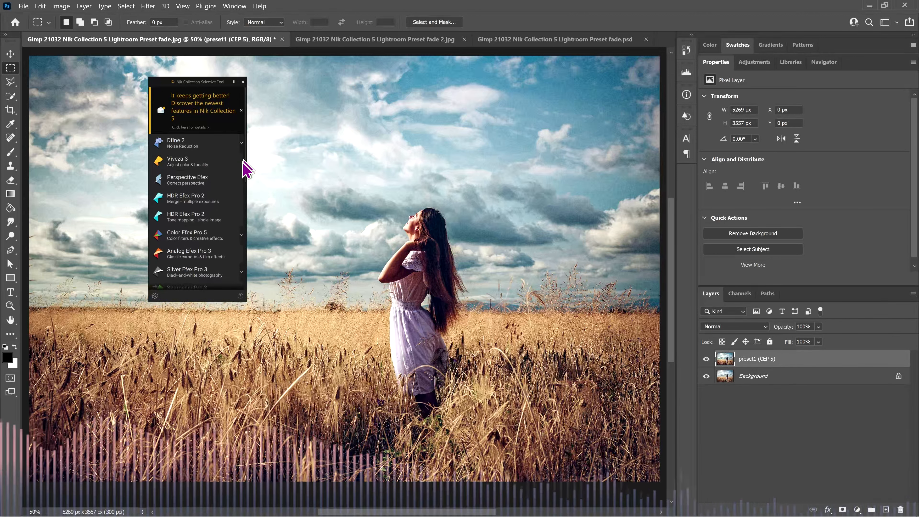
Apply the Sprezzatura meta-preset from the Nik Collection Selective Tool to the lighthouse photo
{"action": "scroll", "coordinate": [245, 197], "scroll_direction": "up", "scroll_amount": 1}
{"action": "scroll", "coordinate": [245, 197], "scroll_direction": "down", "scroll_amount": 5}
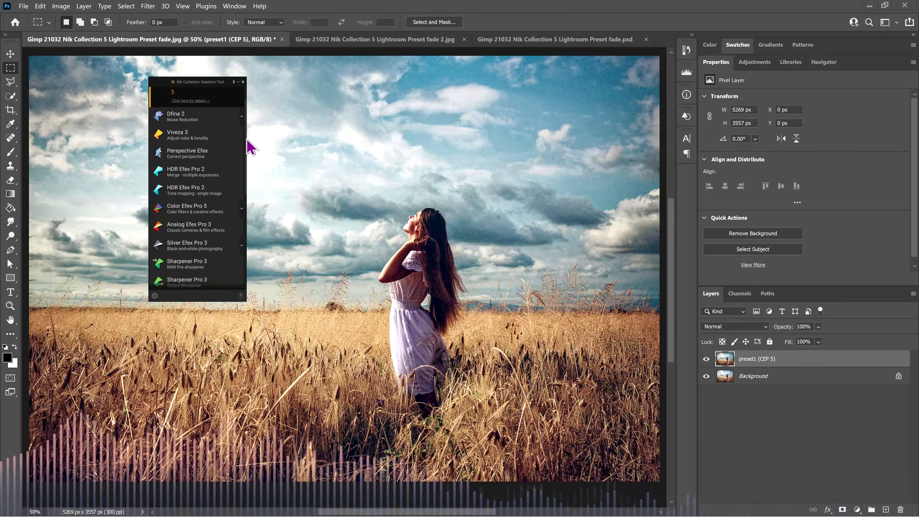
{"action": "scroll", "coordinate": [232, 224], "scroll_direction": "down", "scroll_amount": 15}
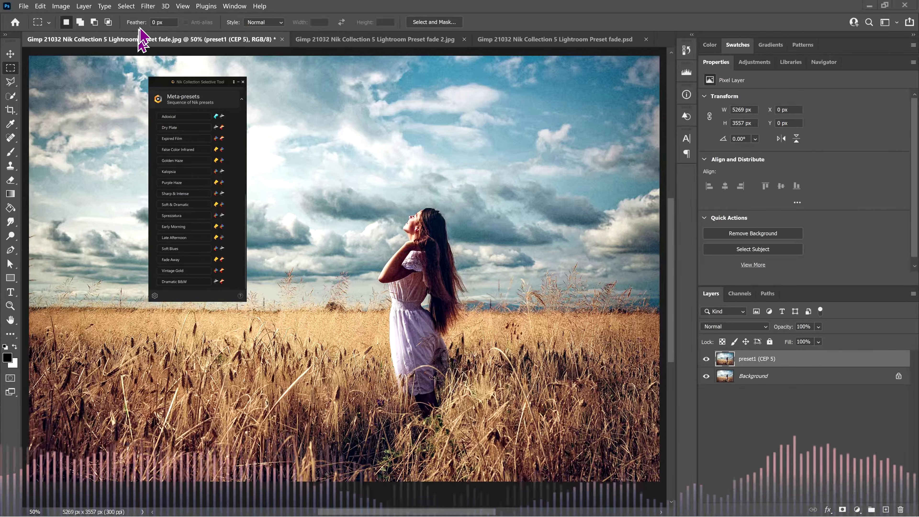
{"action": "left_click", "coordinate": [358, 40]}
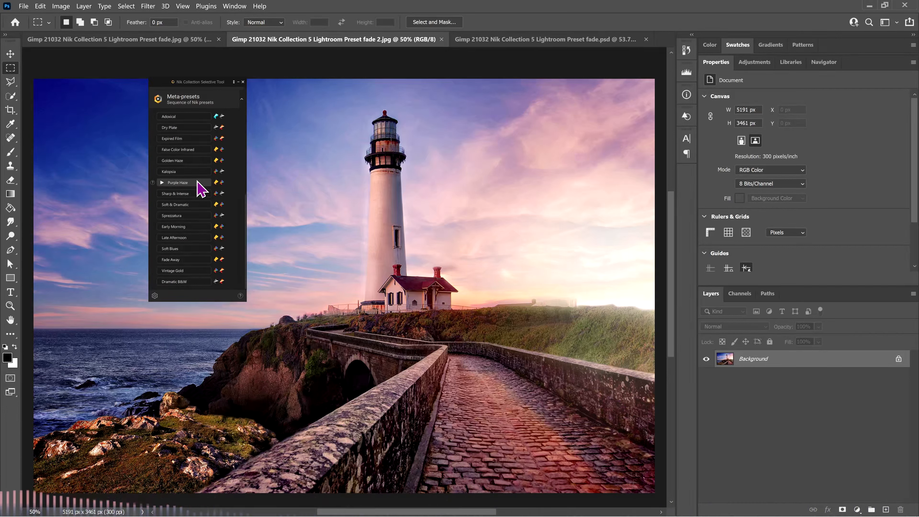
{"action": "left_click", "coordinate": [188, 218]}
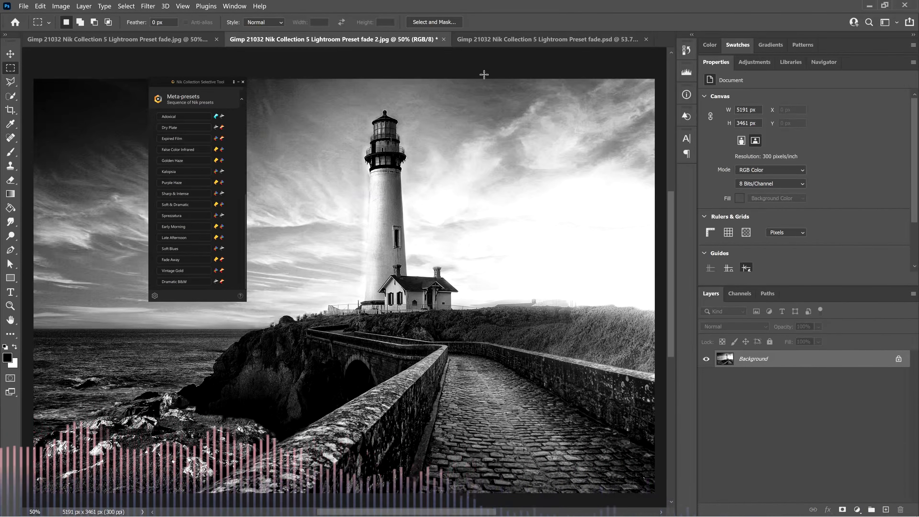
Switch to the bearded man's portrait PSD document and close the Nik Collection Selective Tool
{"action": "left_click", "coordinate": [529, 40]}
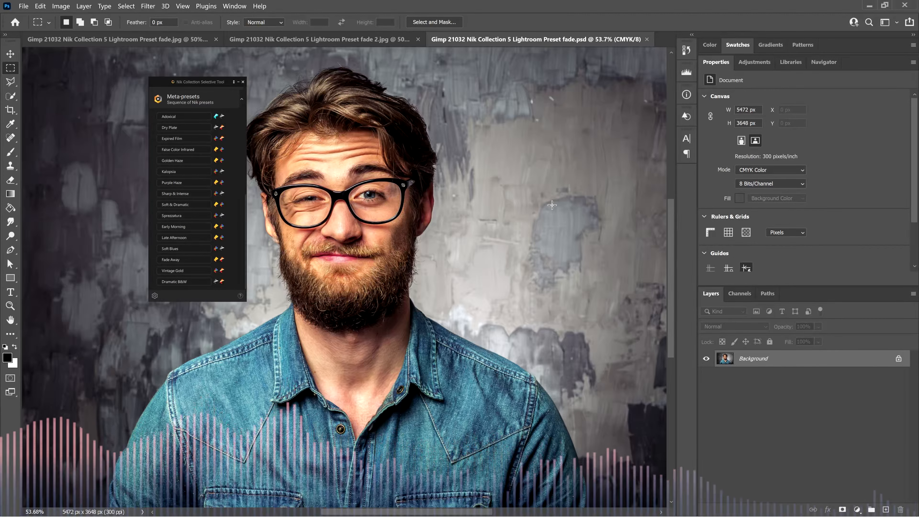
{"action": "left_click", "coordinate": [243, 82]}
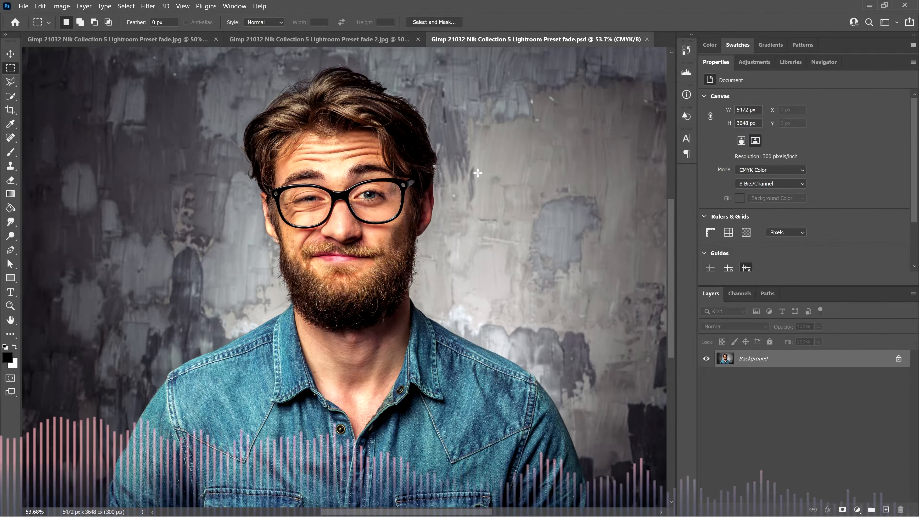